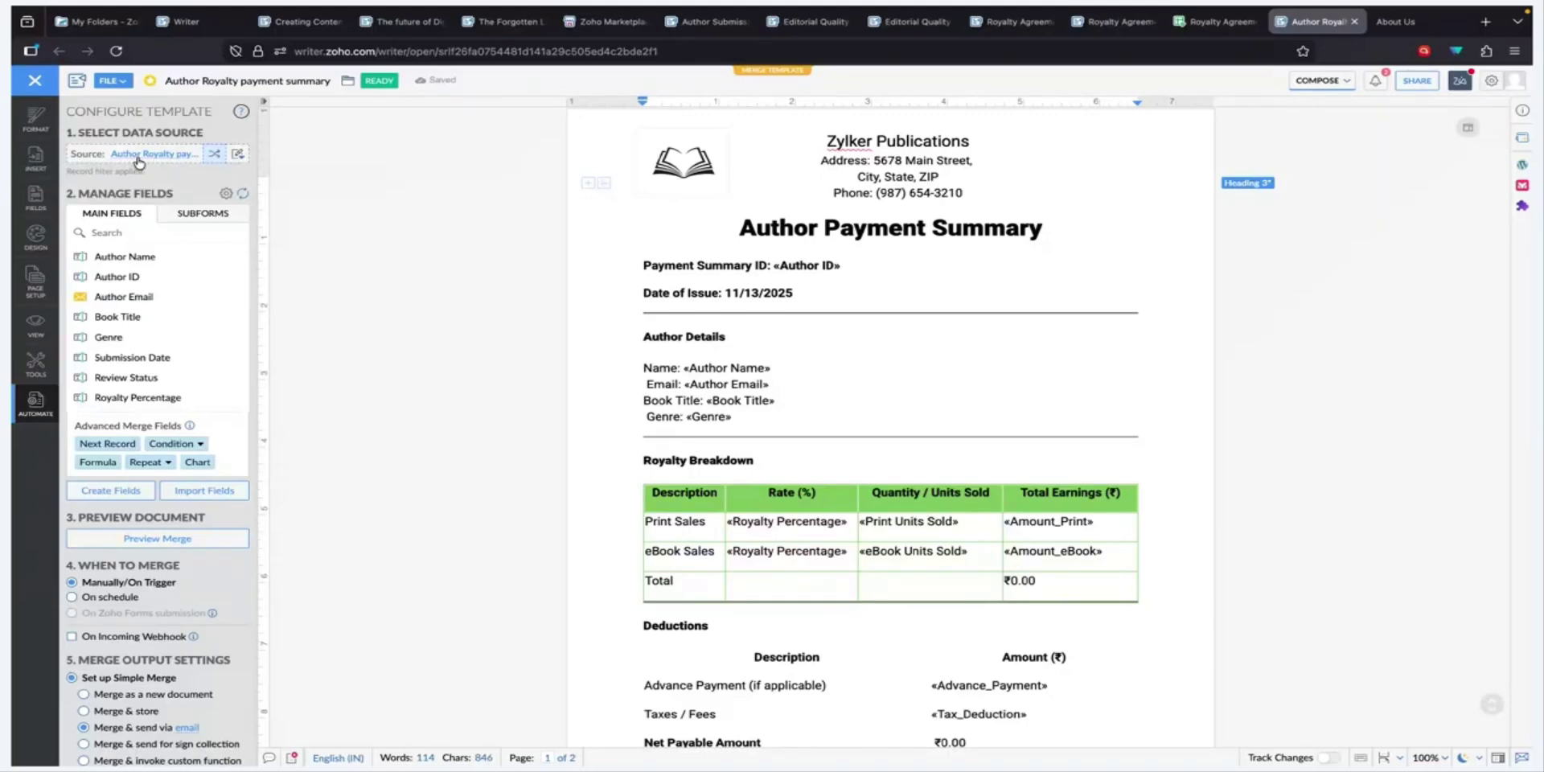
Open the custom date settings of the Date of Issue field, review them and close them without changes.
{"action": "scroll", "coordinate": [160, 241], "scroll_direction": "down", "scroll_amount": 3}
{"action": "scroll", "coordinate": [179, 249], "scroll_direction": "up", "scroll_amount": 3}
{"action": "left_click", "coordinate": [729, 295]}
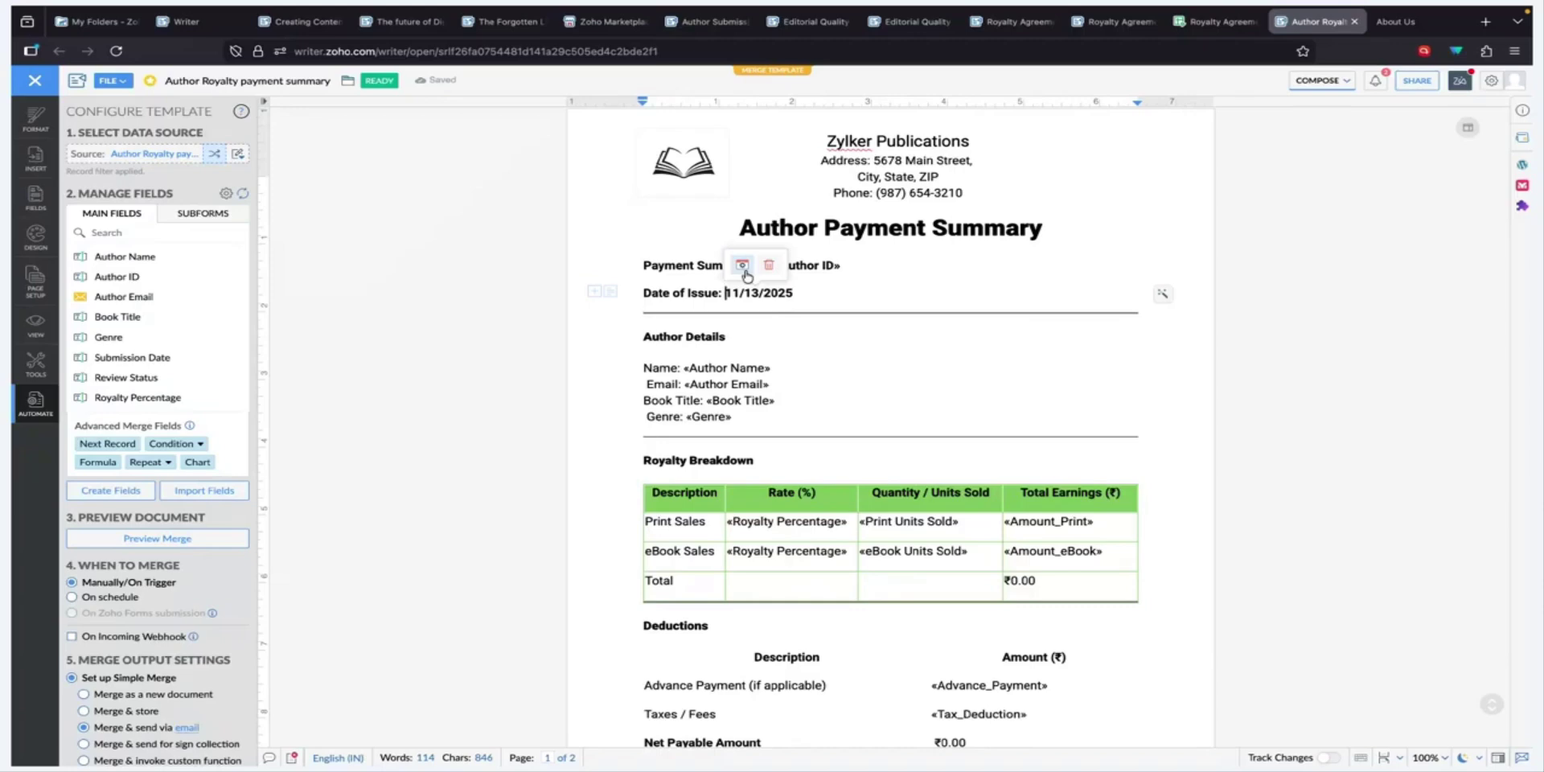
{"action": "left_click", "coordinate": [744, 268]}
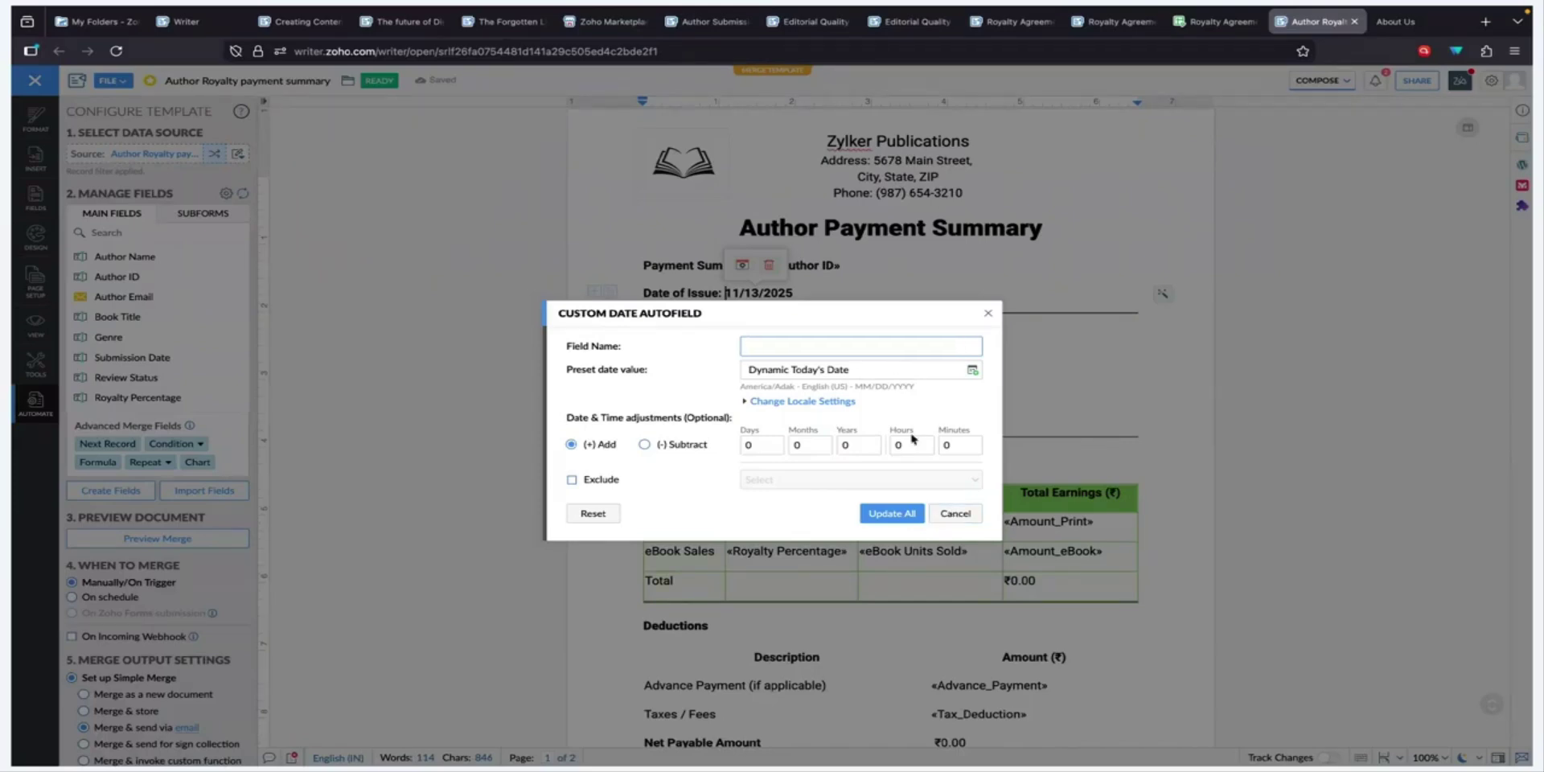
{"action": "left_click", "coordinate": [954, 513]}
Inspect the Royalty Breakdown table's merge fields and review the formula in its Total earnings cell, leaving it as is.
{"action": "scroll", "coordinate": [816, 400], "scroll_direction": "down", "scroll_amount": 1}
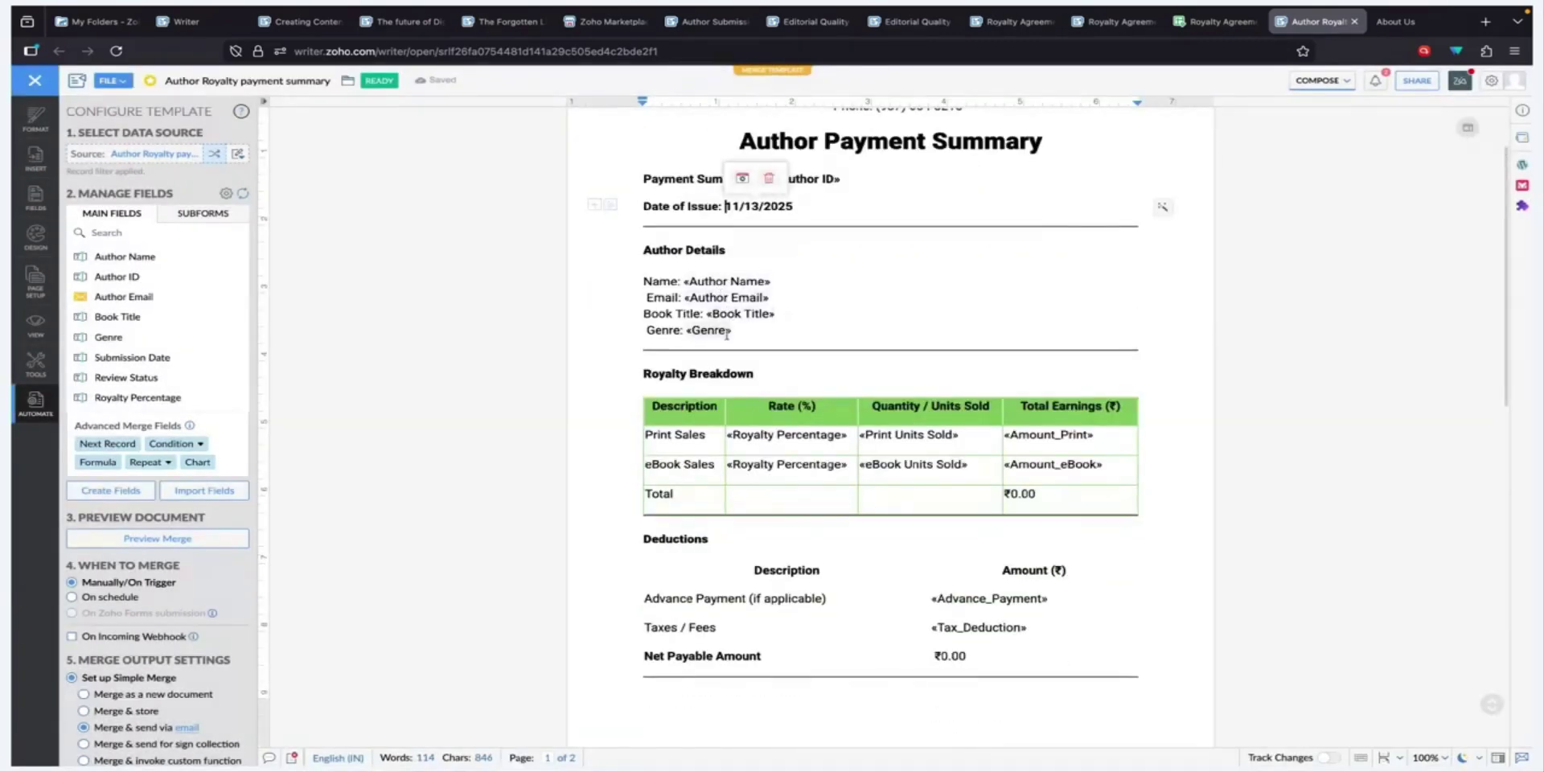
{"action": "left_click", "coordinate": [821, 435]}
{"action": "left_click", "coordinate": [1010, 435]}
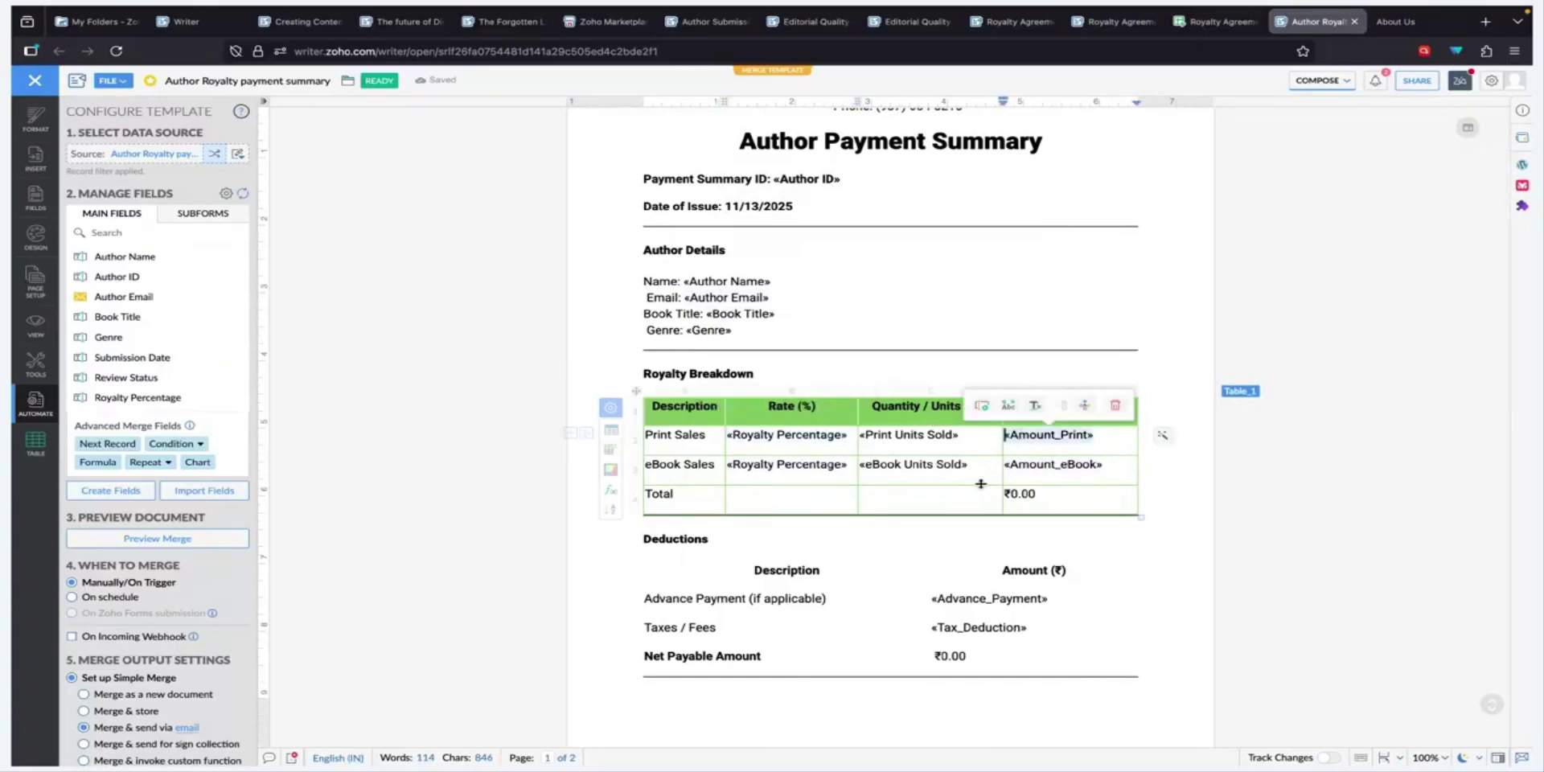
{"action": "left_click", "coordinate": [951, 503]}
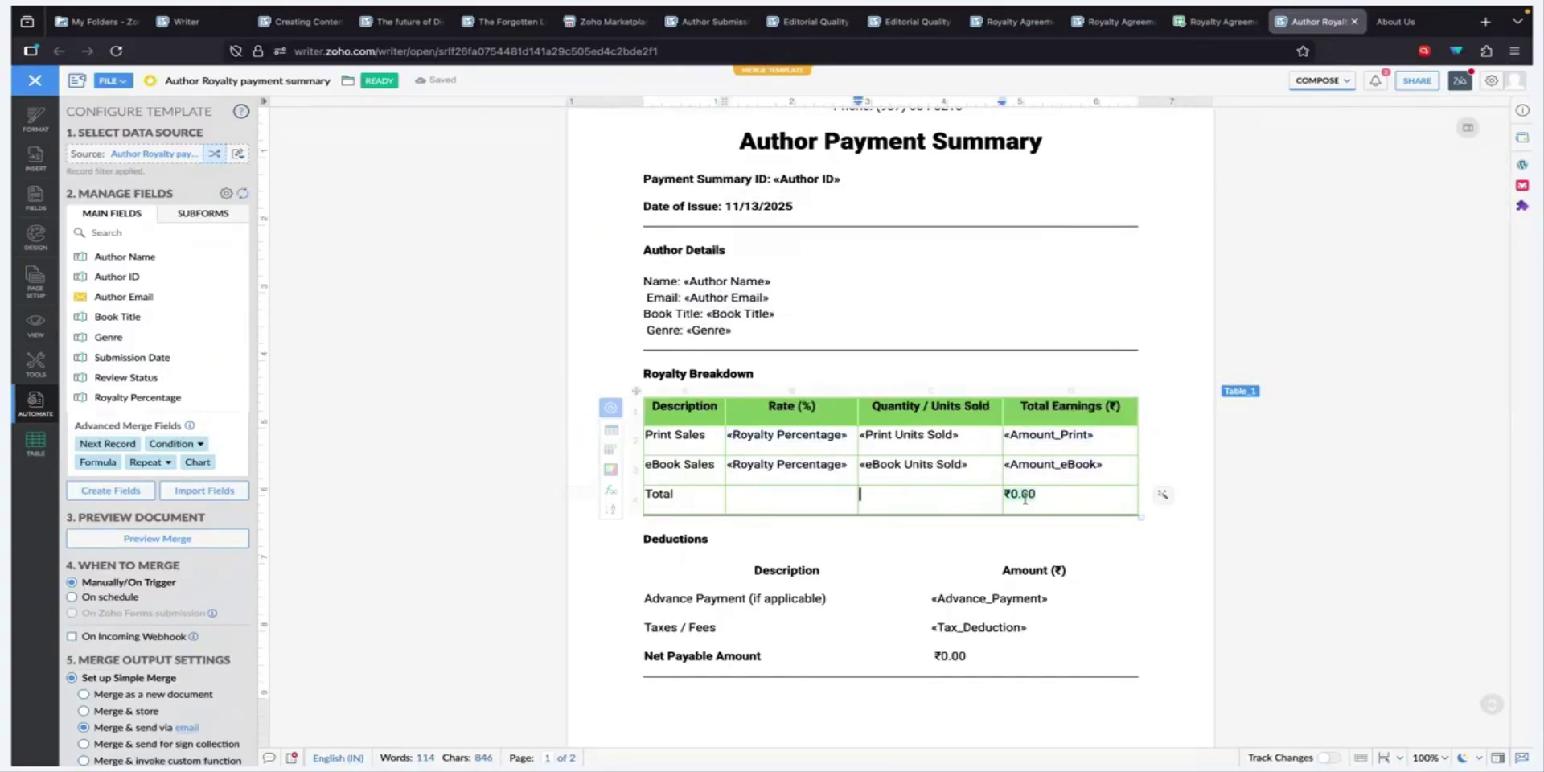
{"action": "left_click", "coordinate": [1024, 497]}
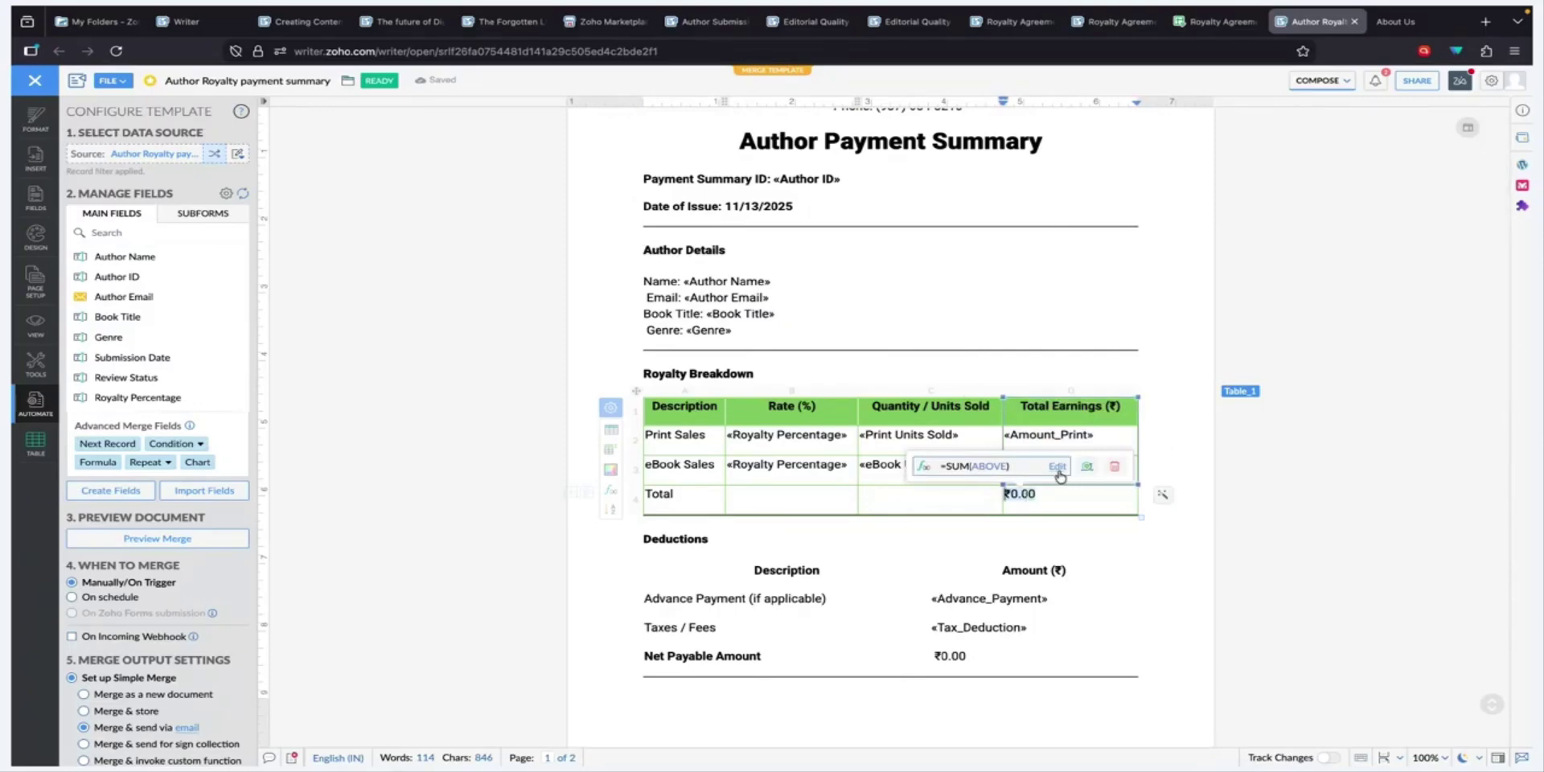
{"action": "left_click", "coordinate": [98, 463]}
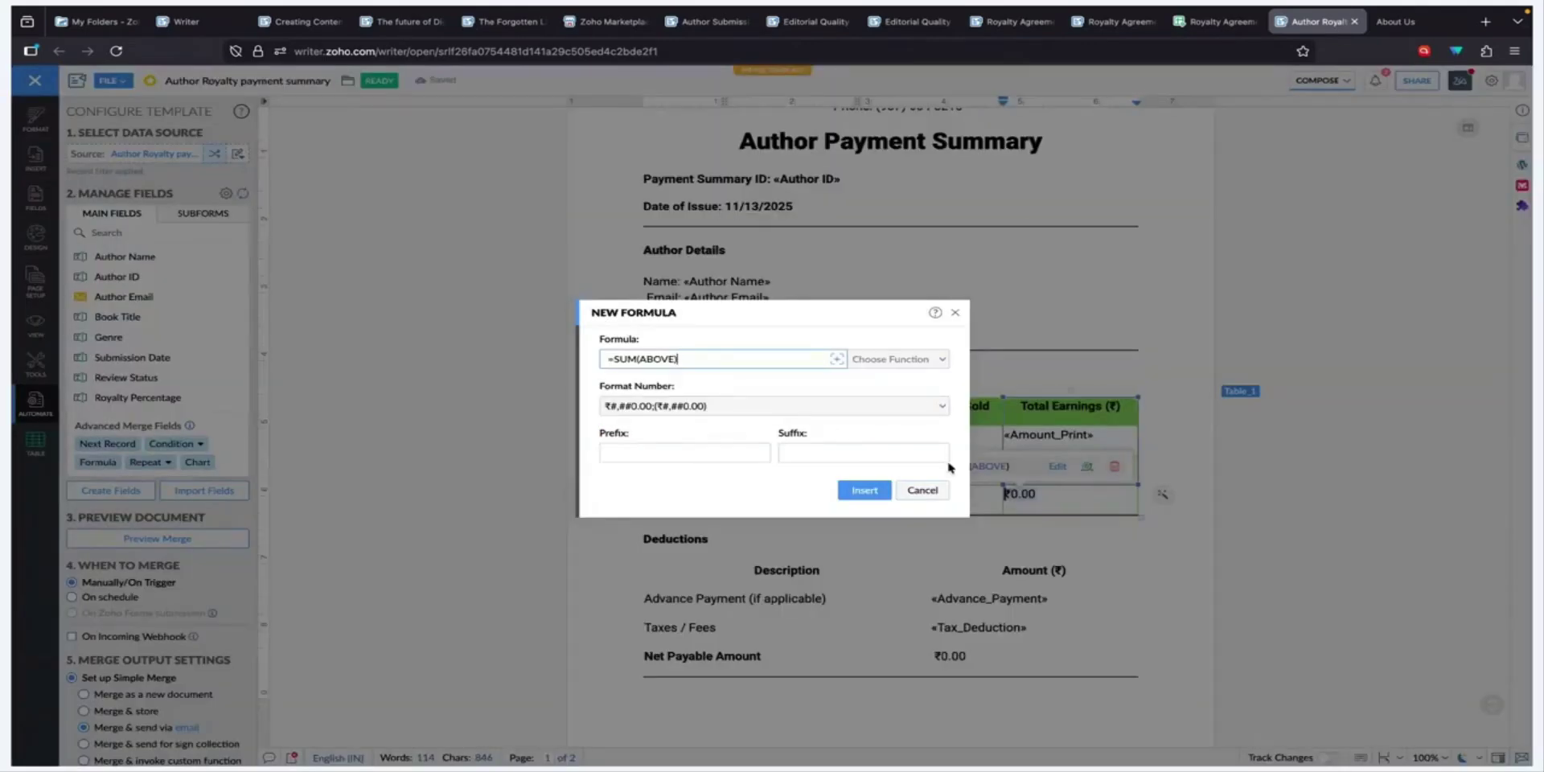
{"action": "left_click", "coordinate": [927, 488]}
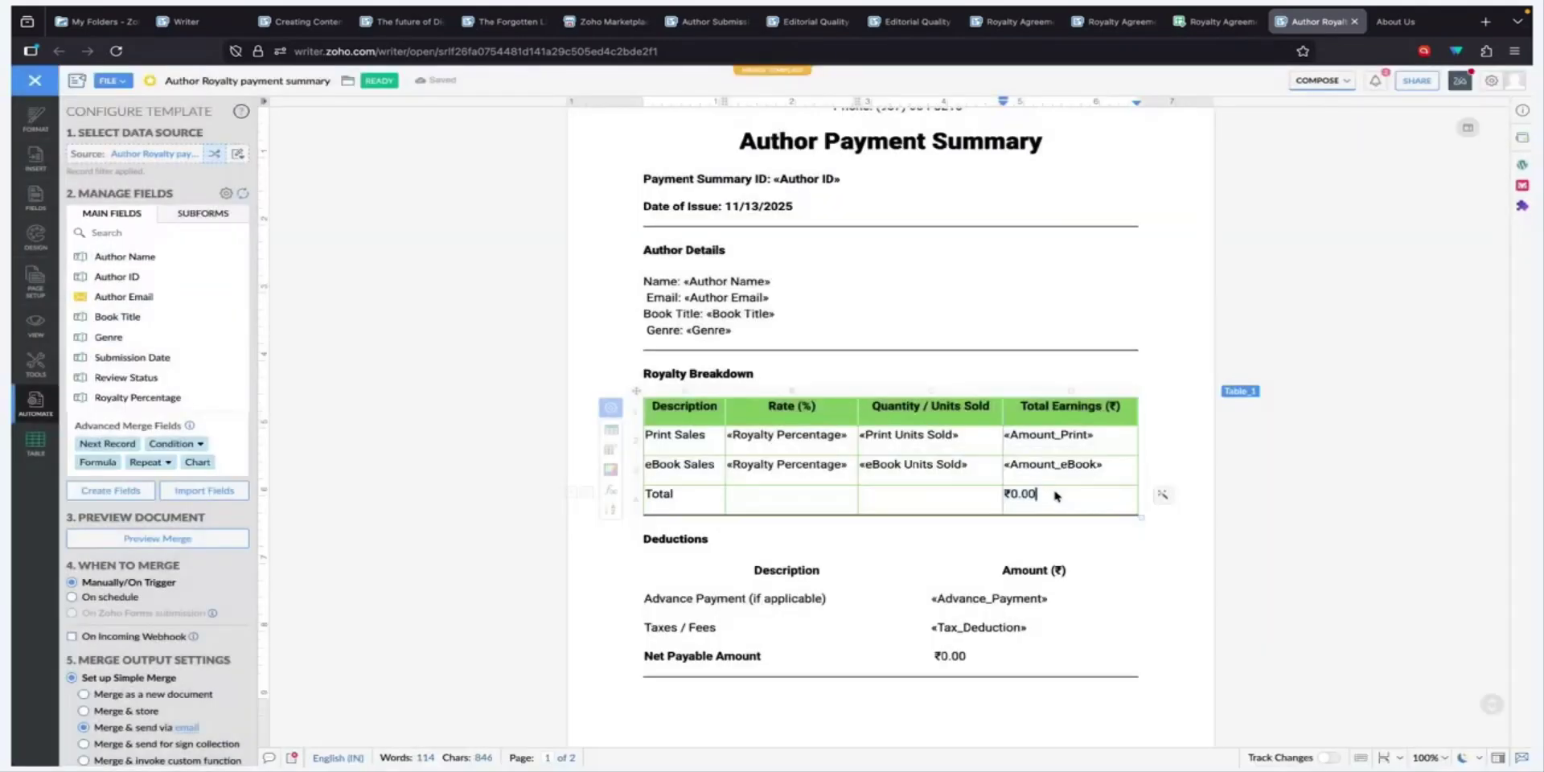
Inspect the Advance Payment and Taxes / Fees merge fields, then review the Net Payable Amount formula in the Deductions table without changing it.
{"action": "scroll", "coordinate": [941, 427], "scroll_direction": "down", "scroll_amount": 2}
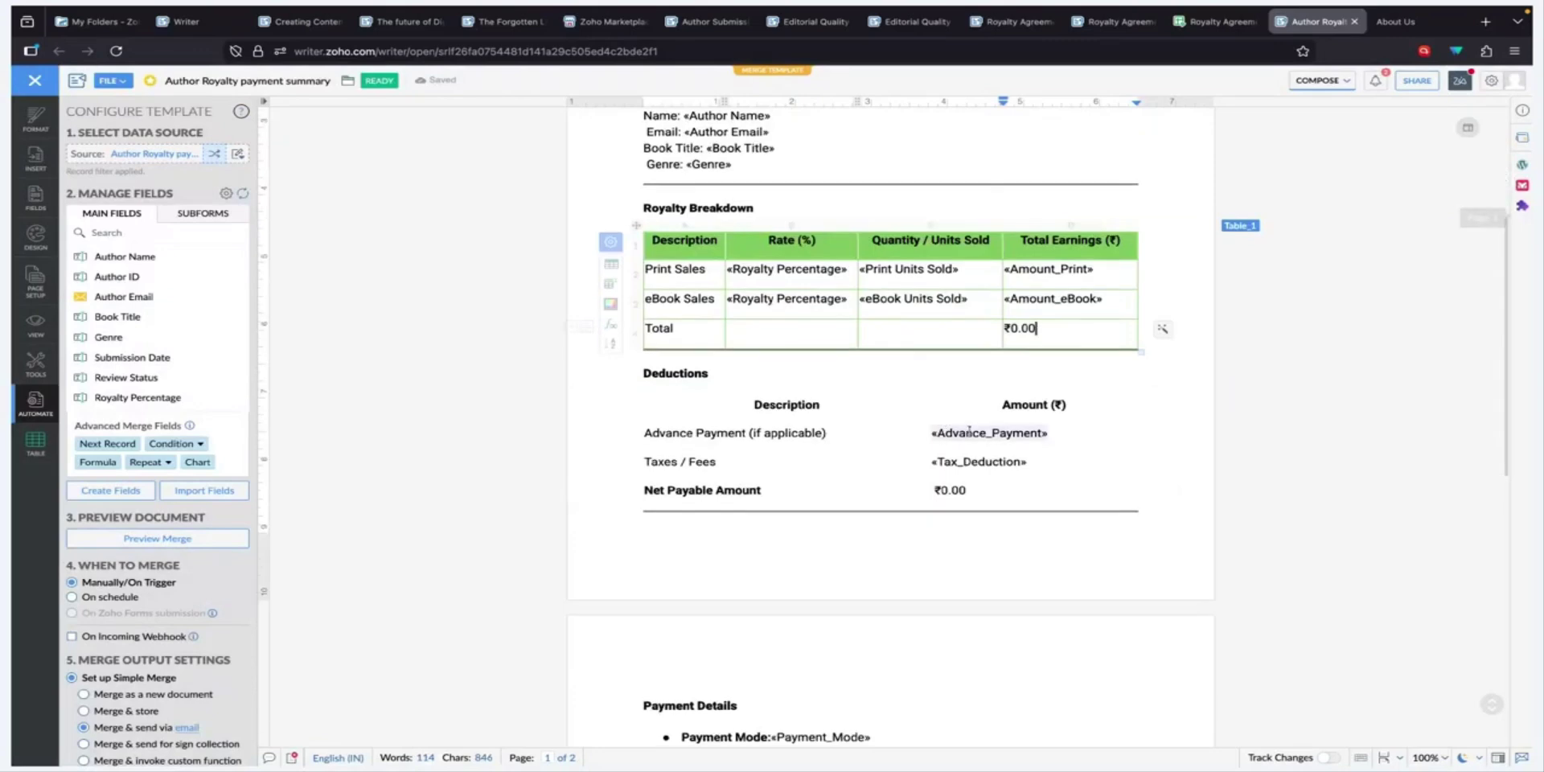
{"action": "left_click", "coordinate": [969, 433]}
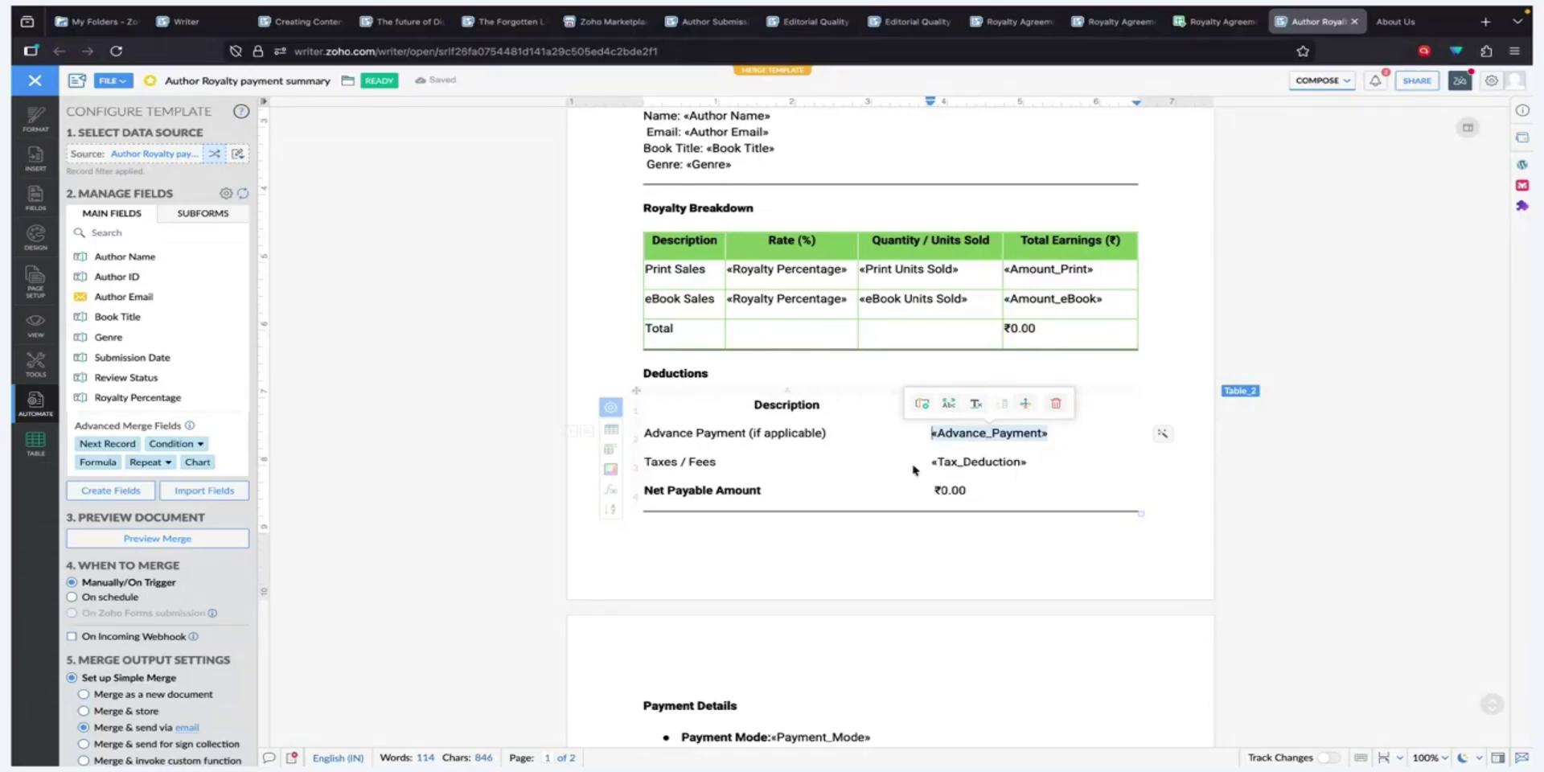
{"action": "left_click", "coordinate": [937, 462]}
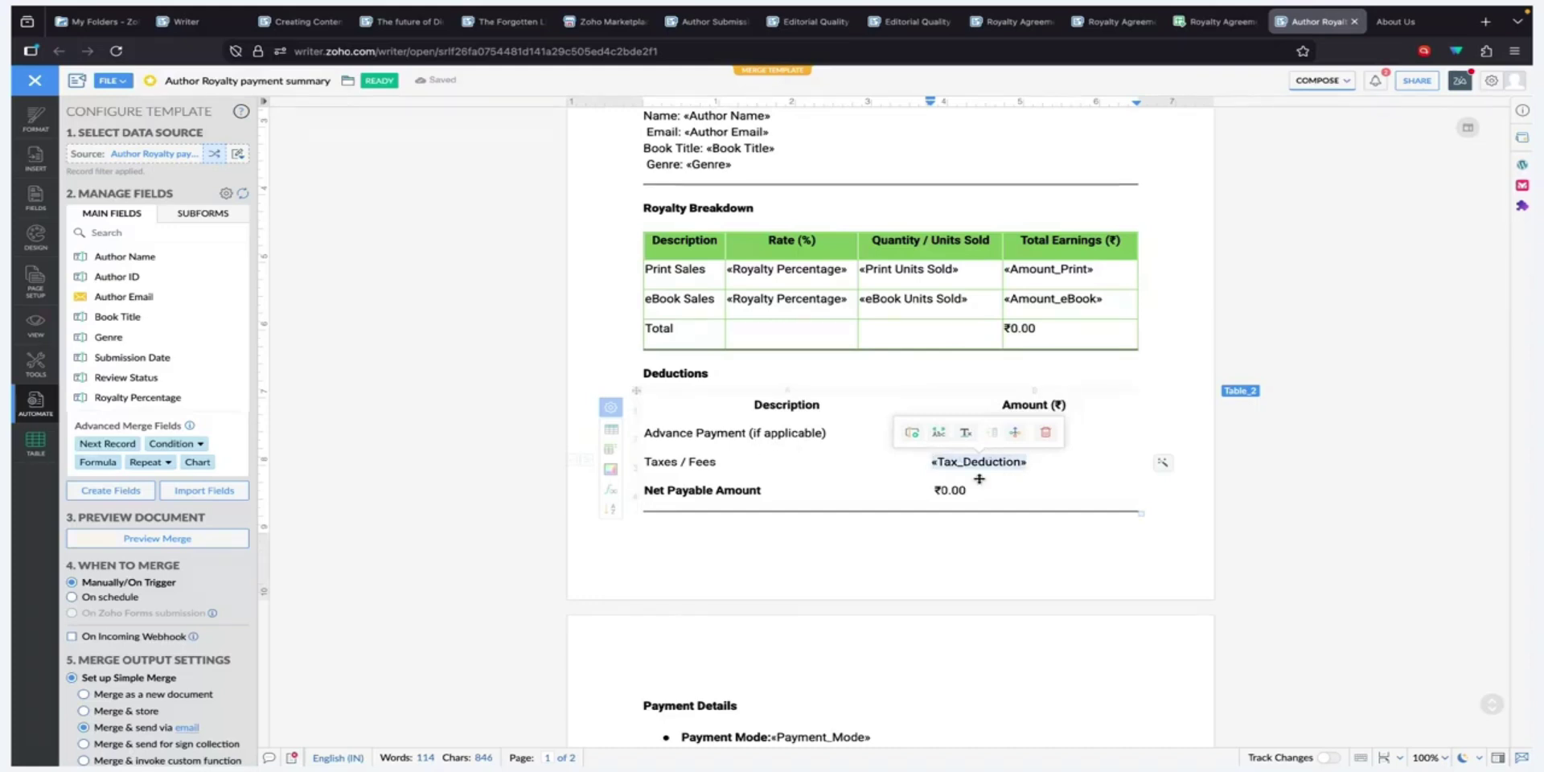
{"action": "left_click", "coordinate": [951, 491]}
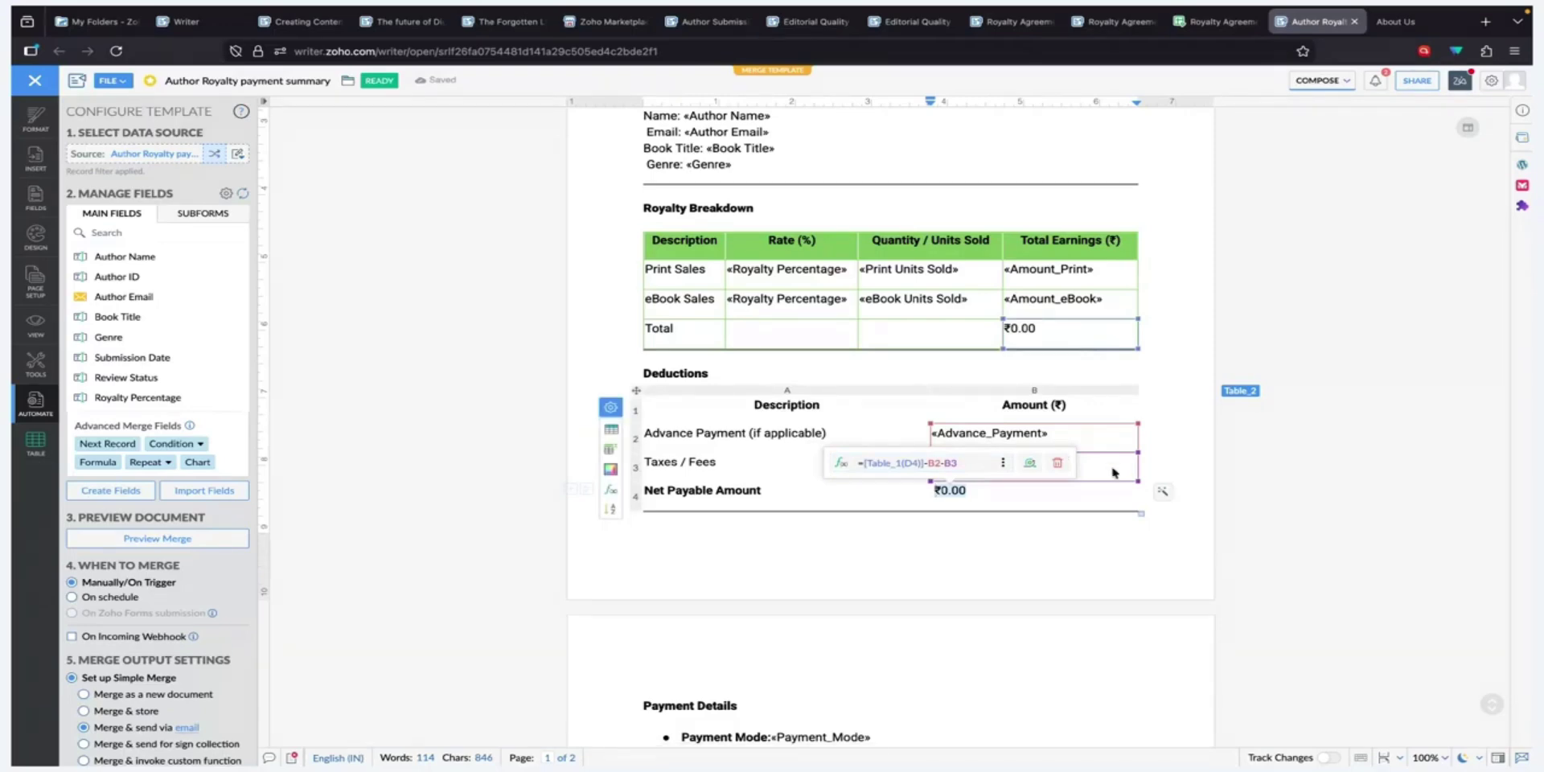
{"action": "left_click", "coordinate": [1003, 463]}
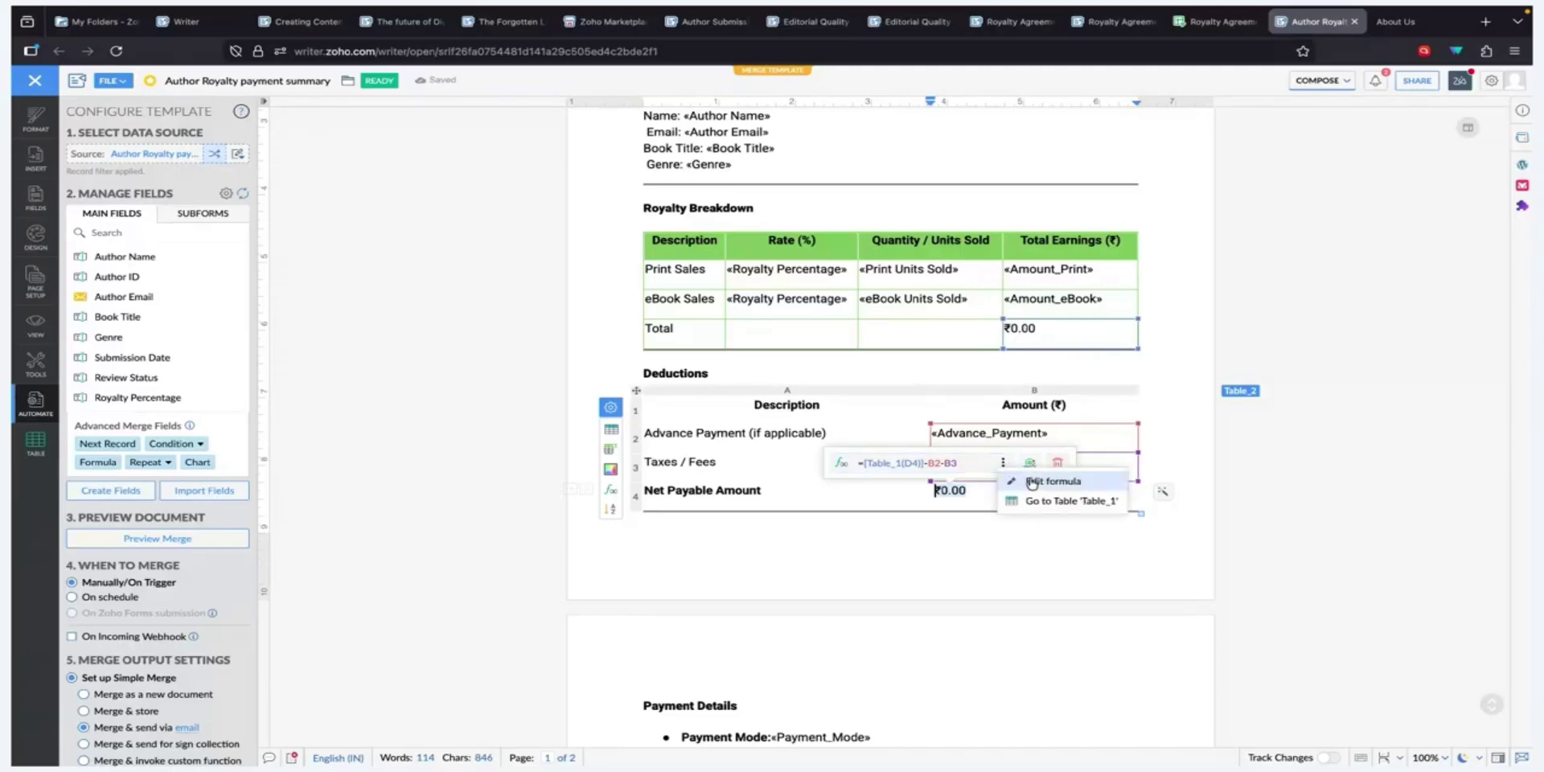
{"action": "left_click", "coordinate": [1032, 483]}
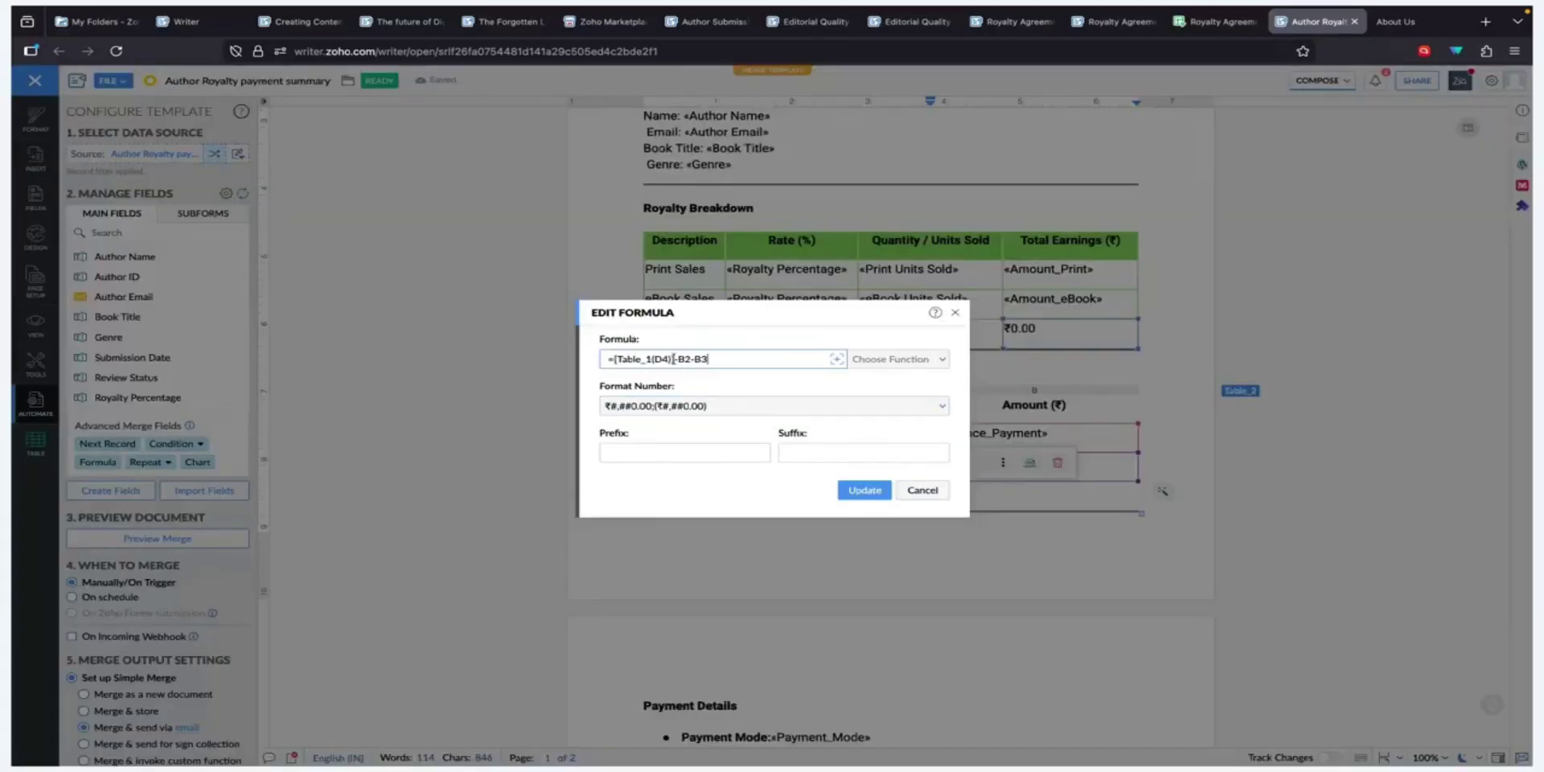
{"action": "left_click_drag", "start_coordinate": [675, 358], "coordinate": [613, 359]}
{"action": "left_click", "coordinate": [713, 360]}
{"action": "left_click", "coordinate": [922, 490]}
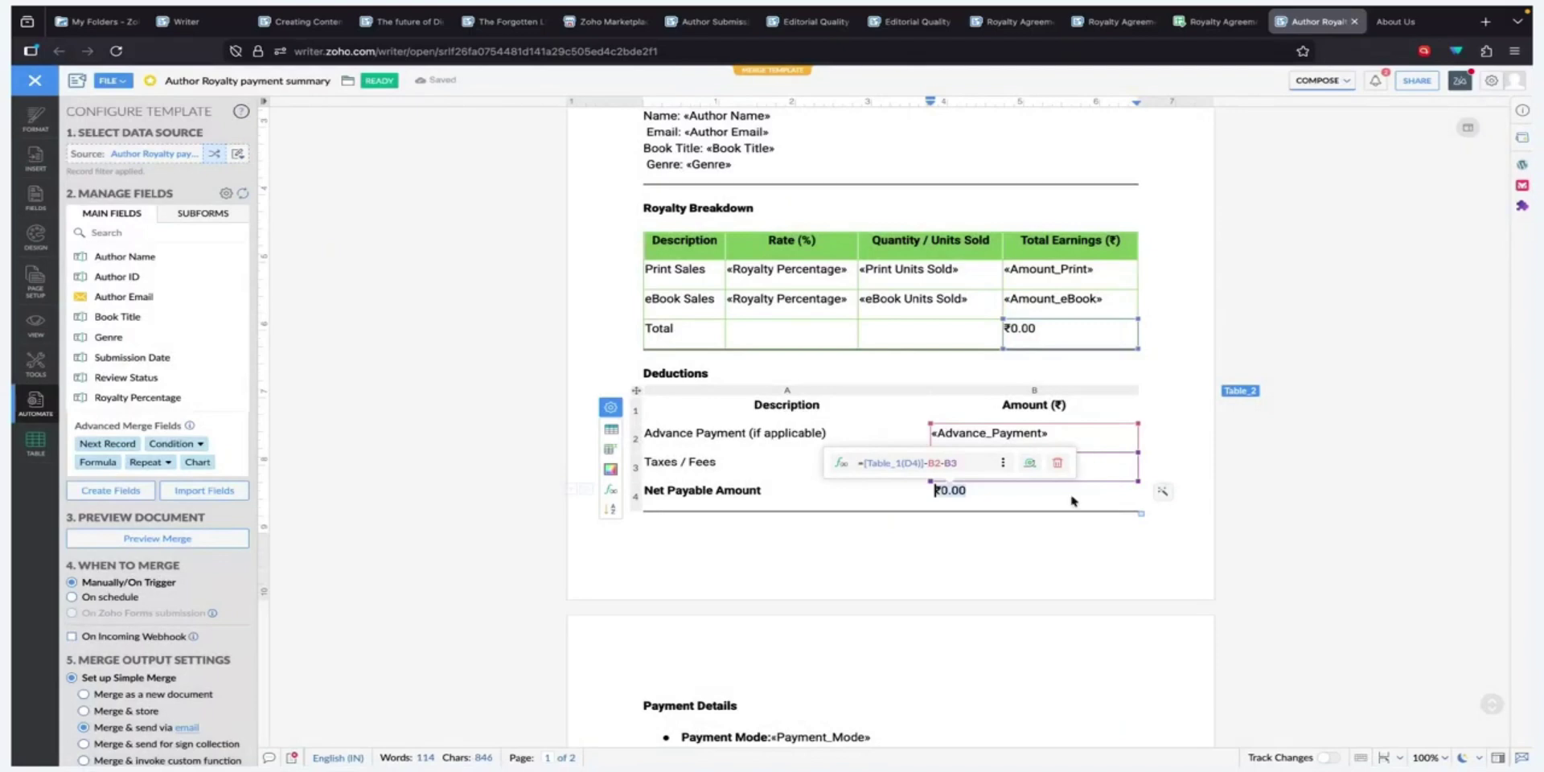
Review the payment details and signature fields on the second page and the template's merge output, test and finish settings.
{"action": "scroll", "coordinate": [900, 482], "scroll_direction": "down", "scroll_amount": 4}
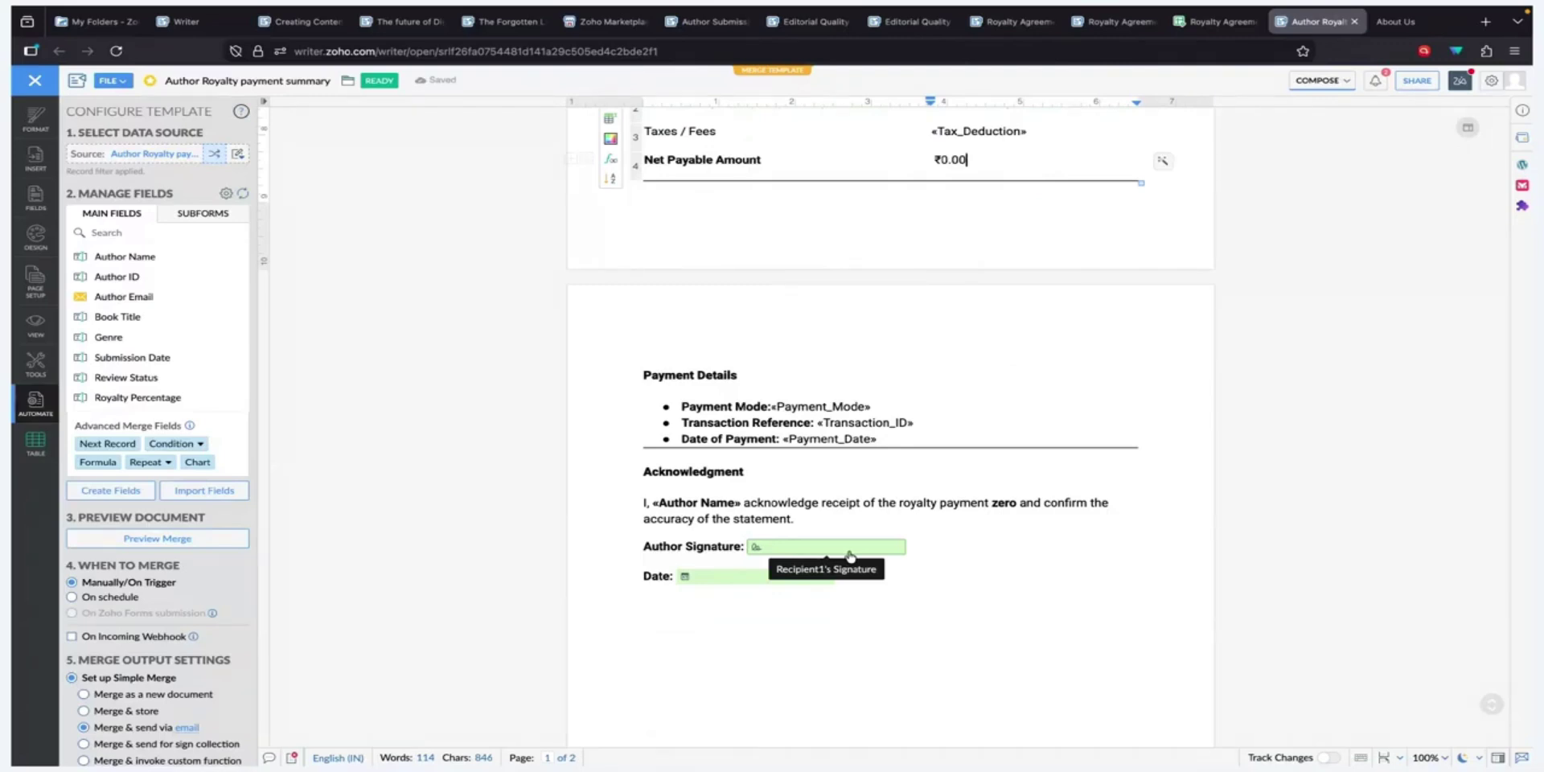
{"action": "scroll", "coordinate": [137, 713], "scroll_direction": "down", "scroll_amount": 2}
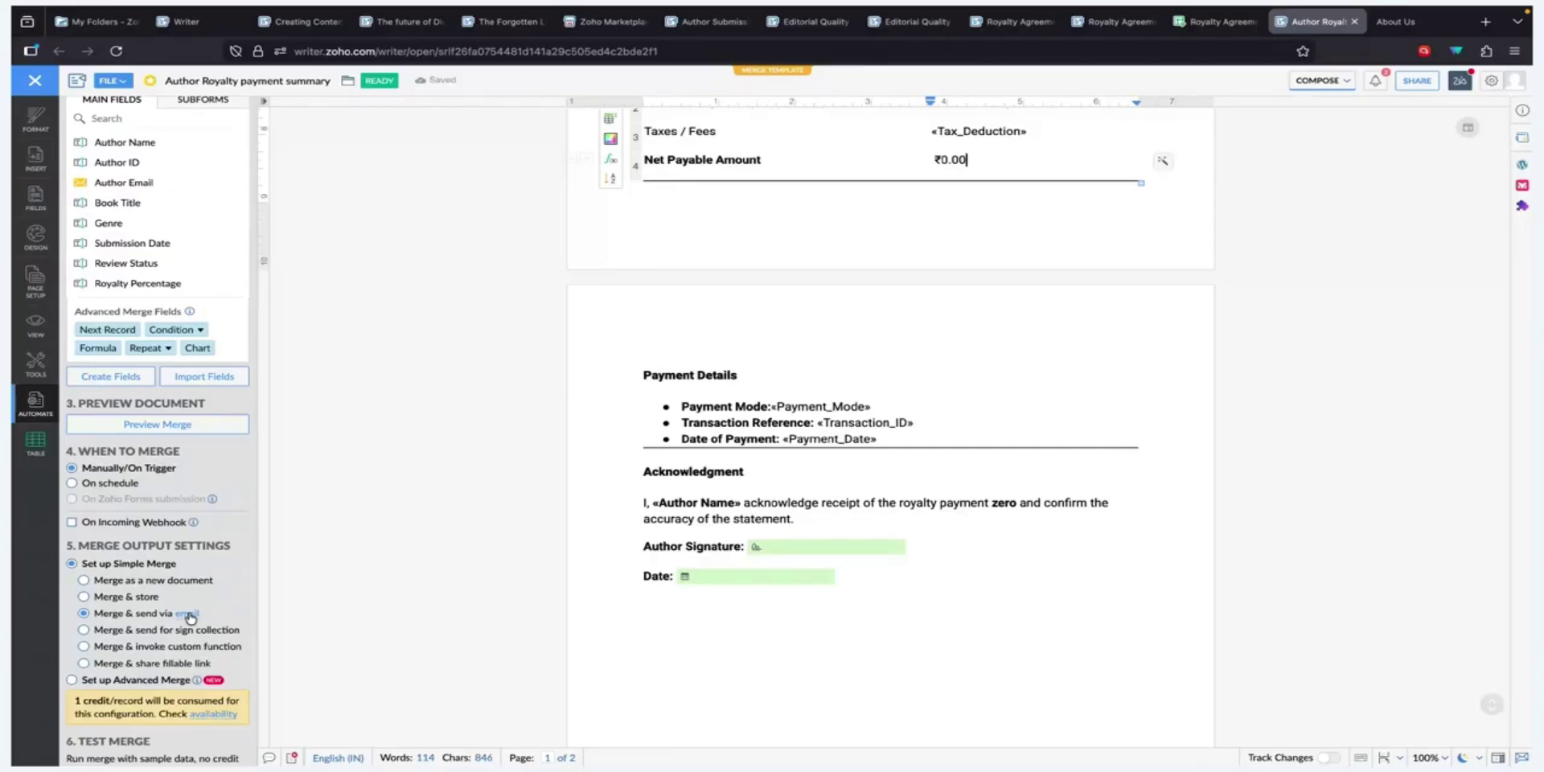
{"action": "scroll", "coordinate": [190, 618], "scroll_direction": "down", "scroll_amount": 2}
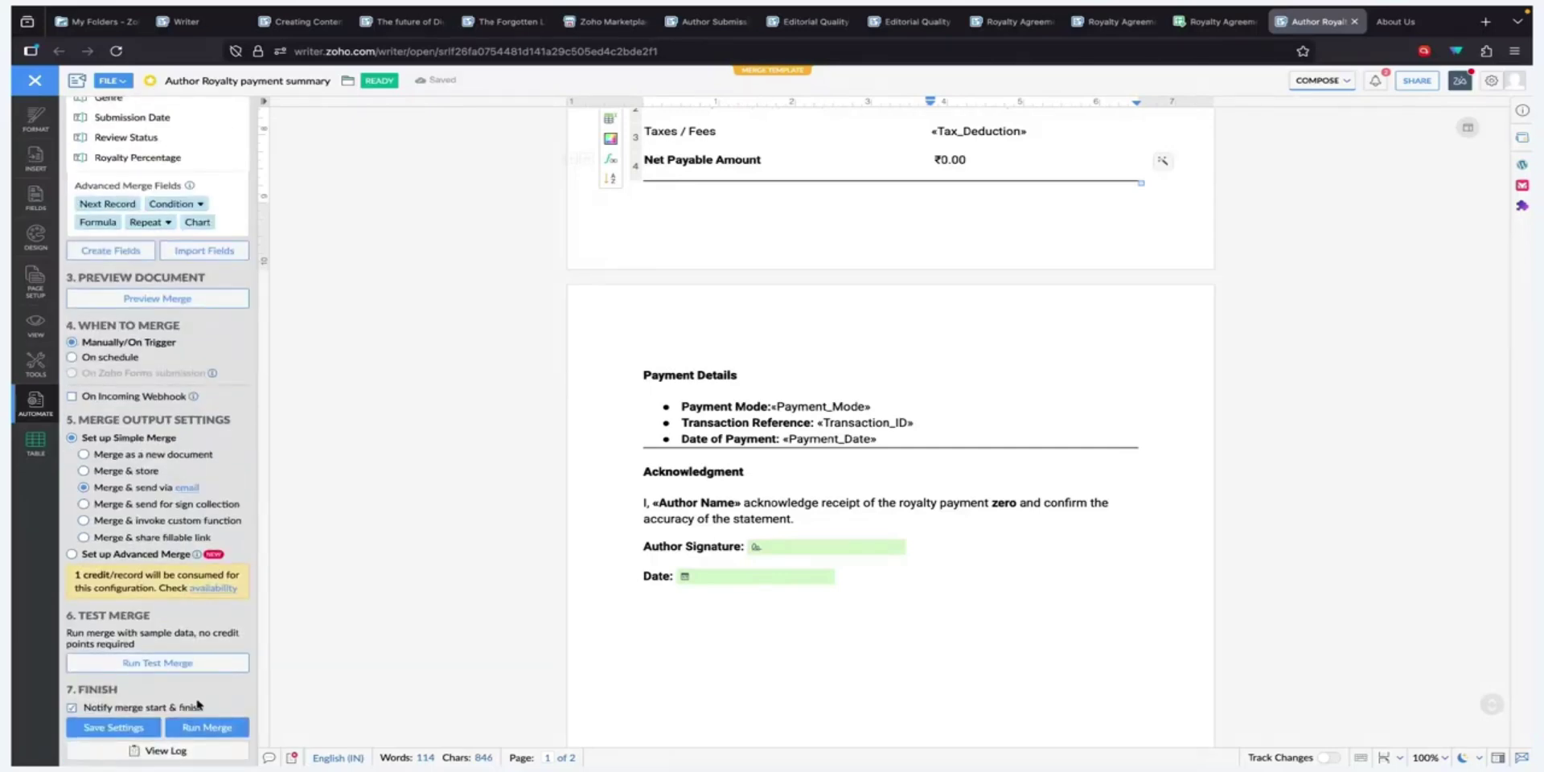
{"action": "scroll", "coordinate": [199, 719], "scroll_direction": "up", "scroll_amount": 2}
{"action": "scroll", "coordinate": [199, 718], "scroll_direction": "up", "scroll_amount": 2}
{"action": "scroll", "coordinate": [903, 561], "scroll_direction": "up", "scroll_amount": 1}
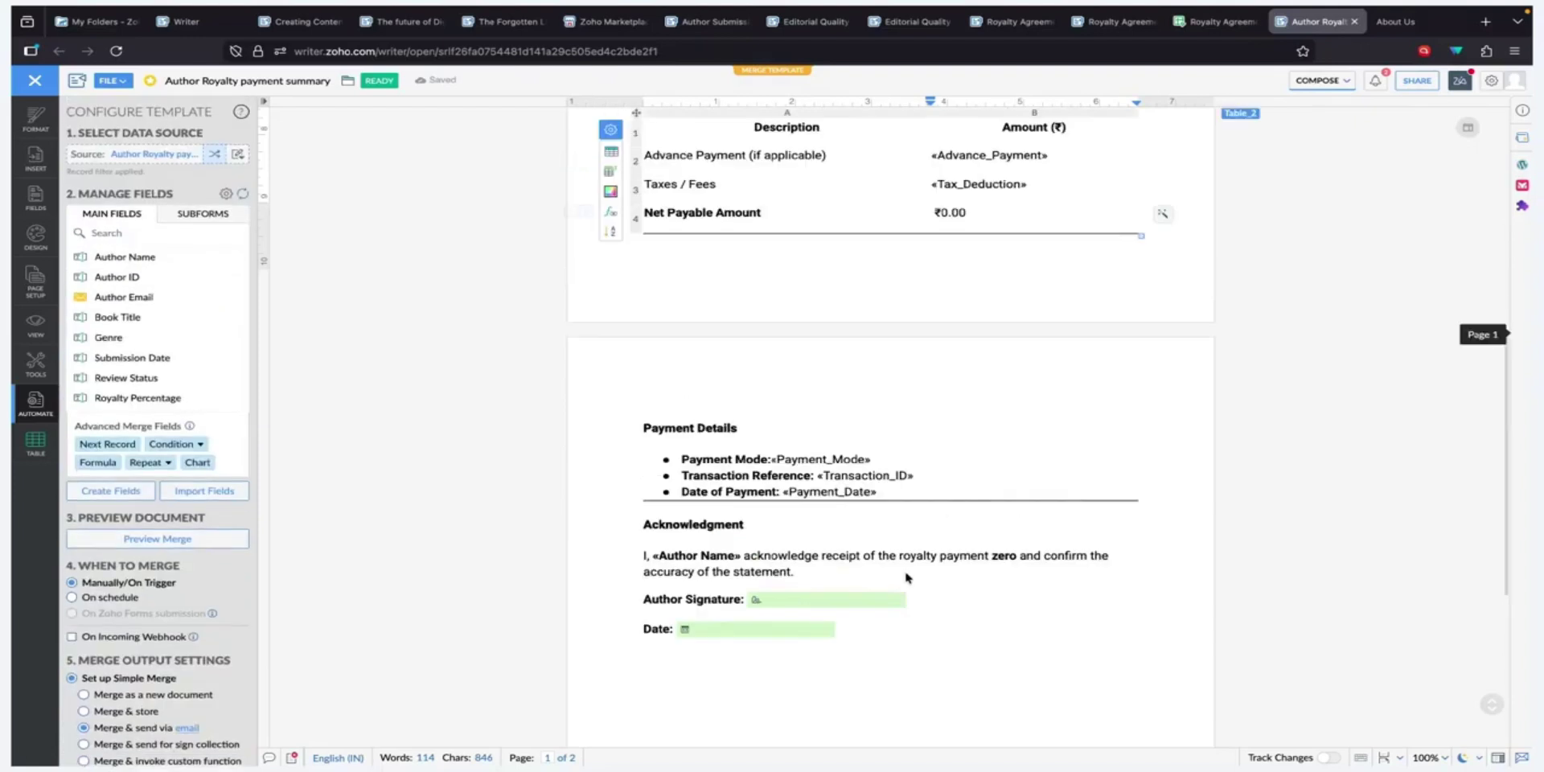
Inspect the formula for the amount in the Acknowledgment sentence and its Number To Text format, closing it without updating.
{"action": "left_click", "coordinate": [1005, 555]}
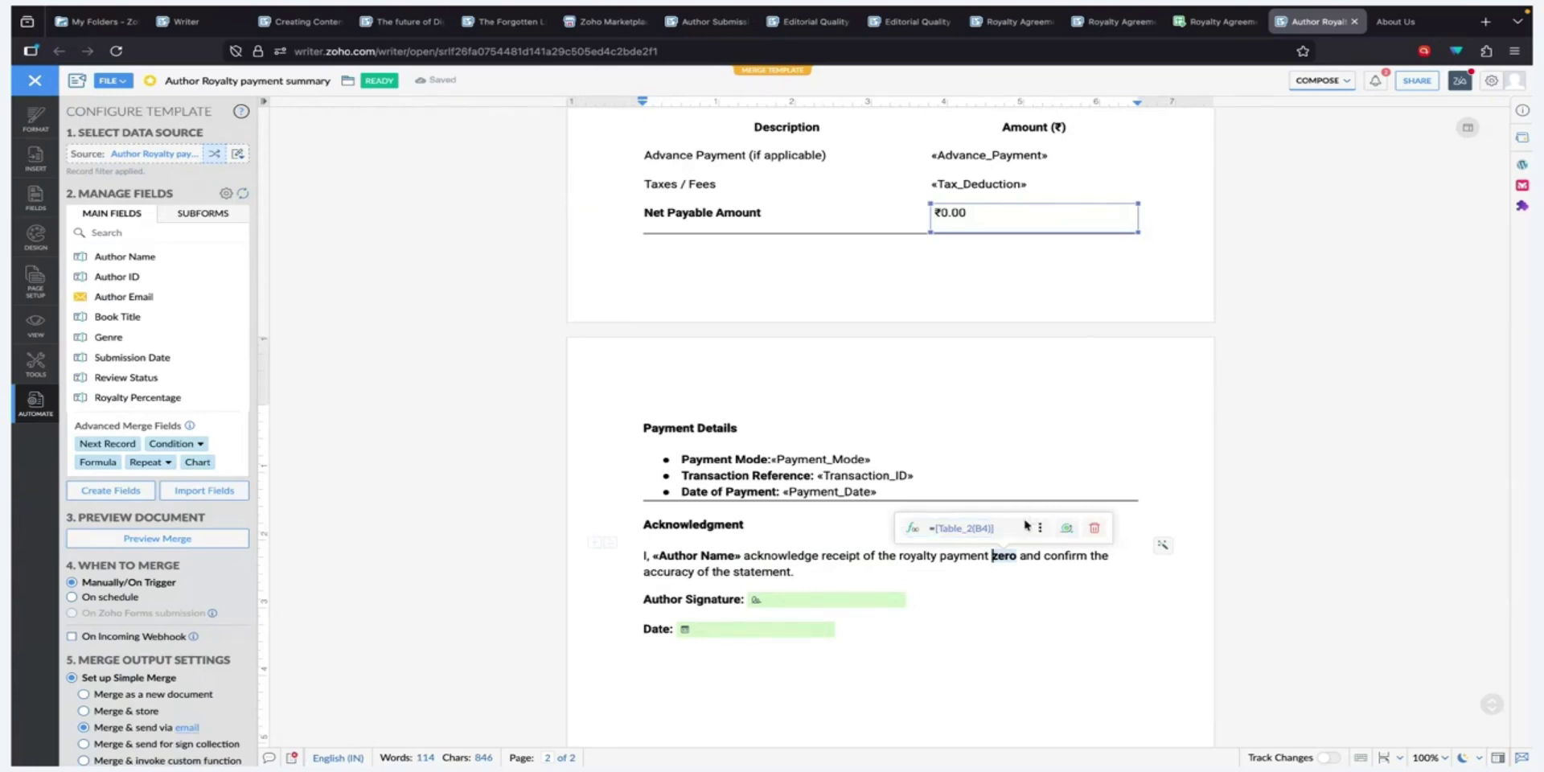
{"action": "double_click", "coordinate": [961, 214]}
{"action": "left_click", "coordinate": [1040, 527]}
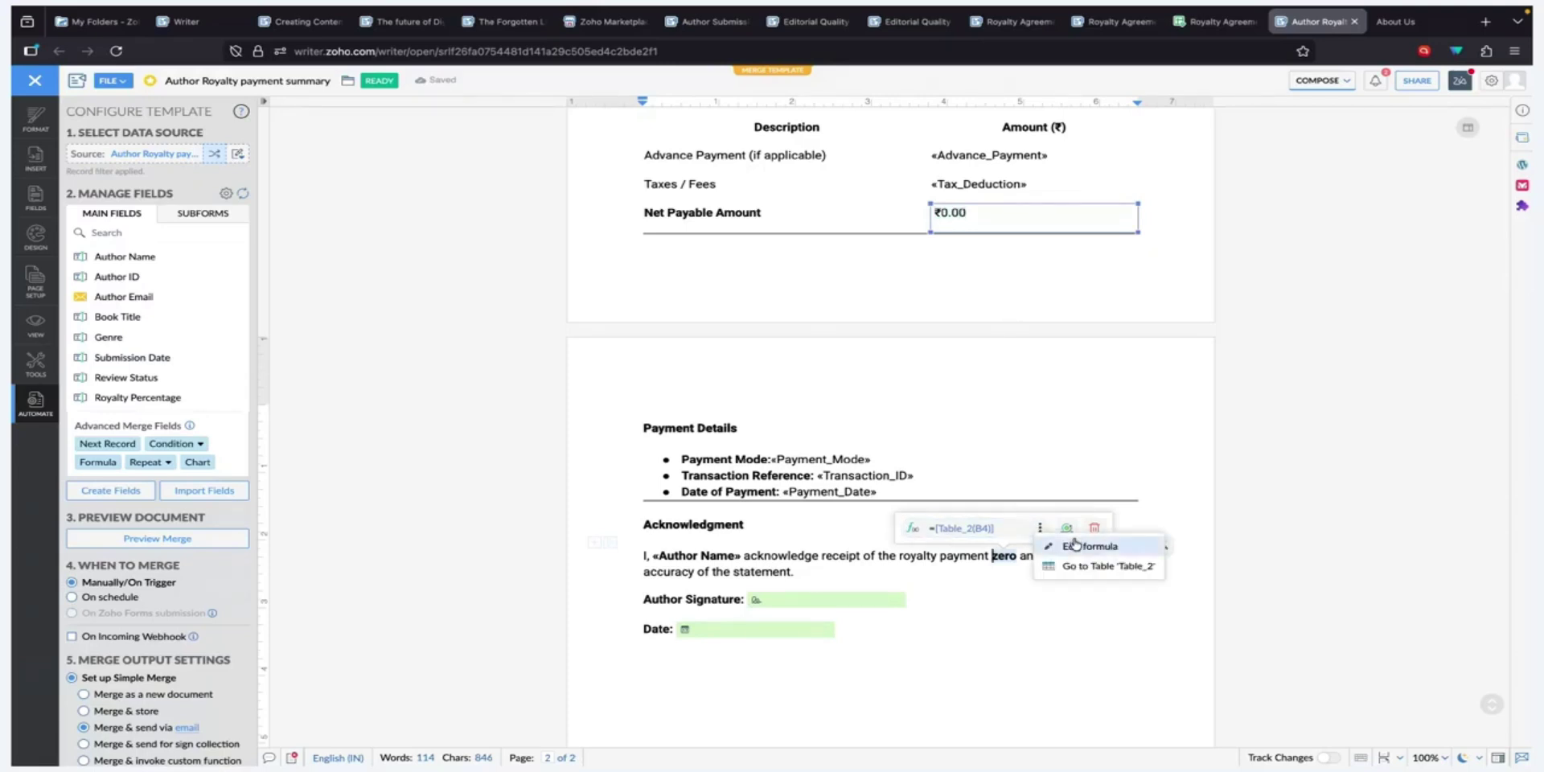
{"action": "left_click", "coordinate": [1076, 544]}
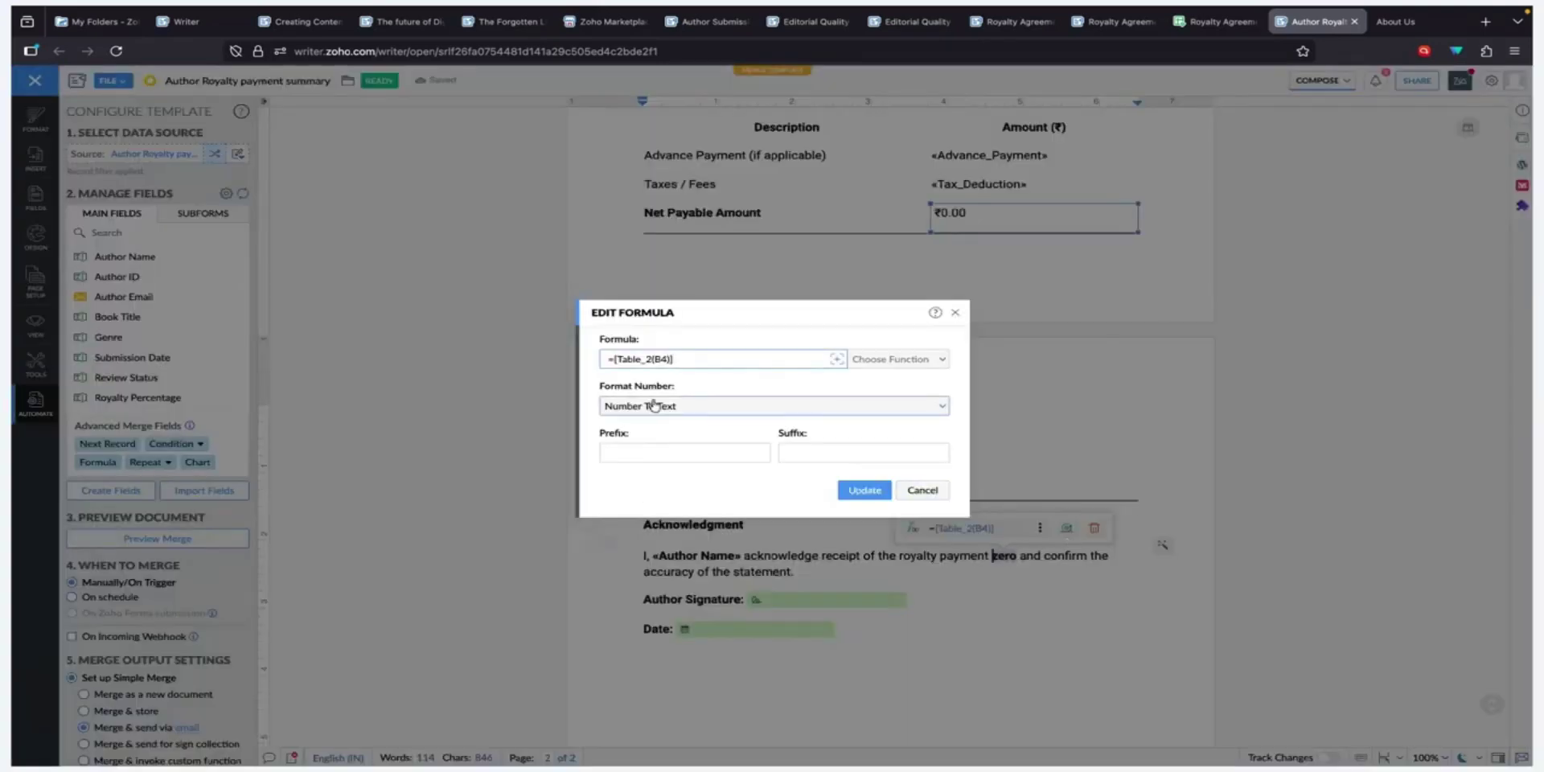
{"action": "left_click", "coordinate": [655, 405]}
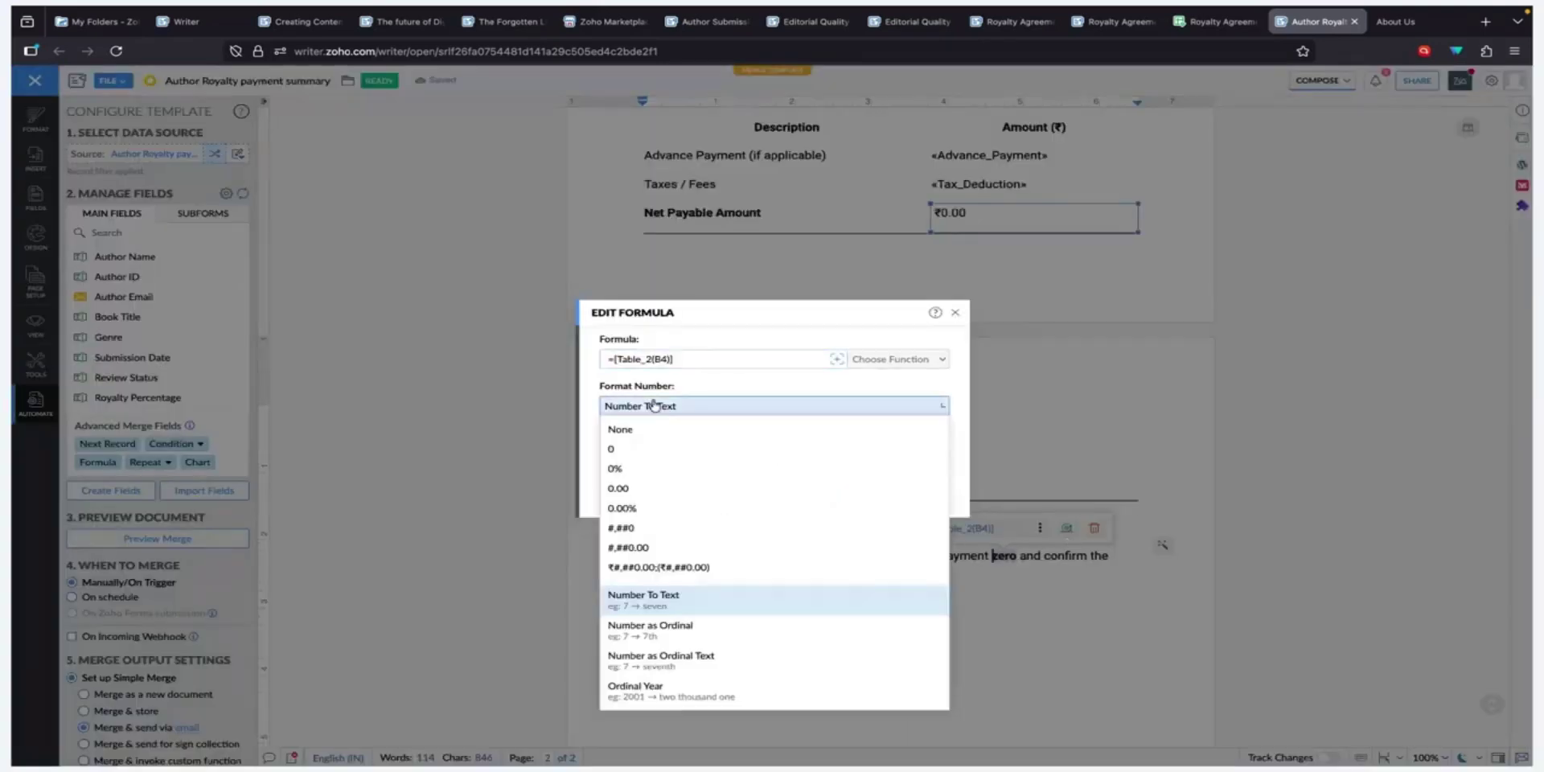
{"action": "left_click", "coordinate": [720, 597]}
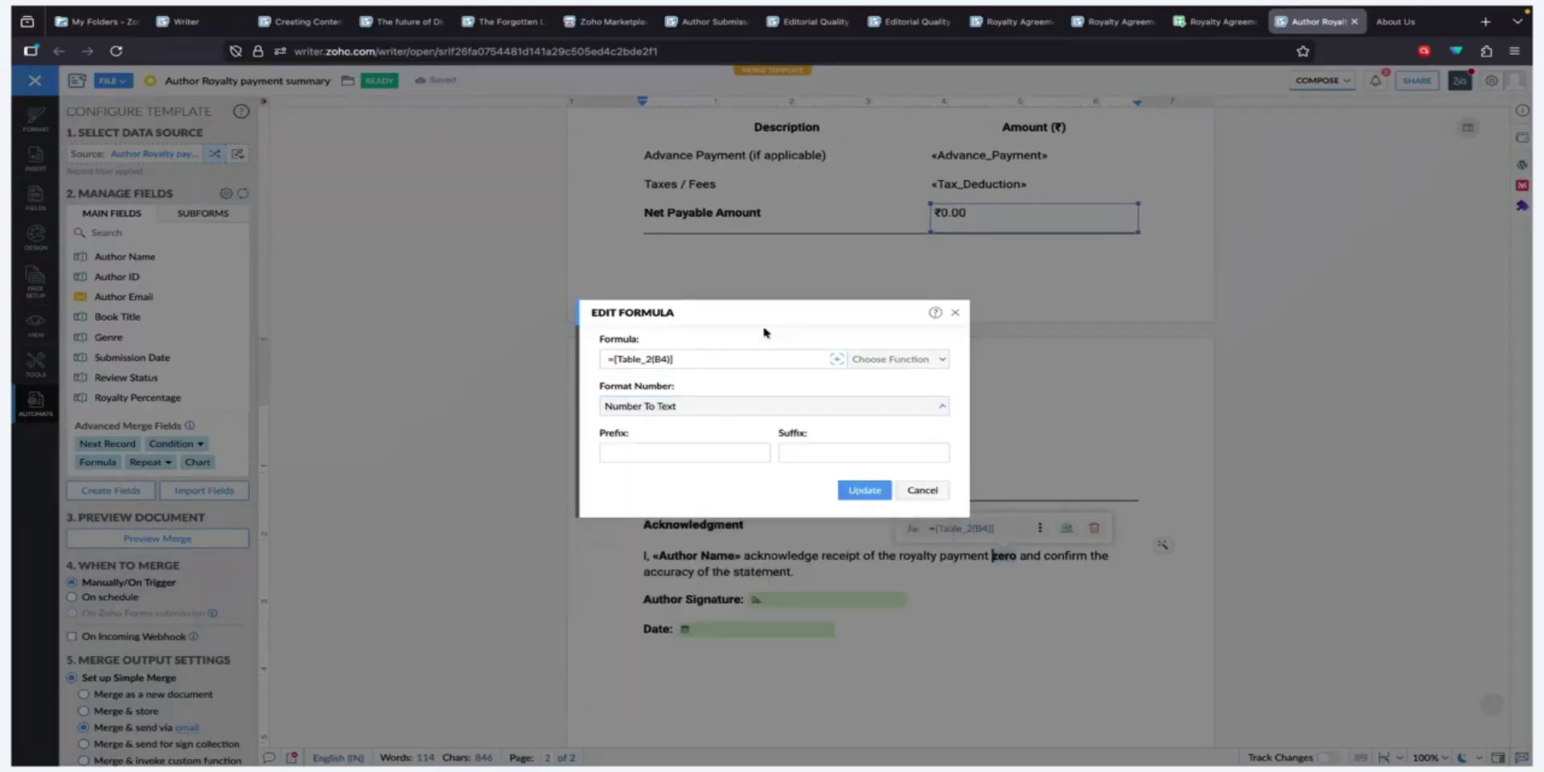
{"action": "left_click", "coordinate": [911, 493]}
Compare the Acknowledgment amount's formula with the Net Payable Amount formula and its number format, discarding any changes.
{"action": "left_click", "coordinate": [937, 212]}
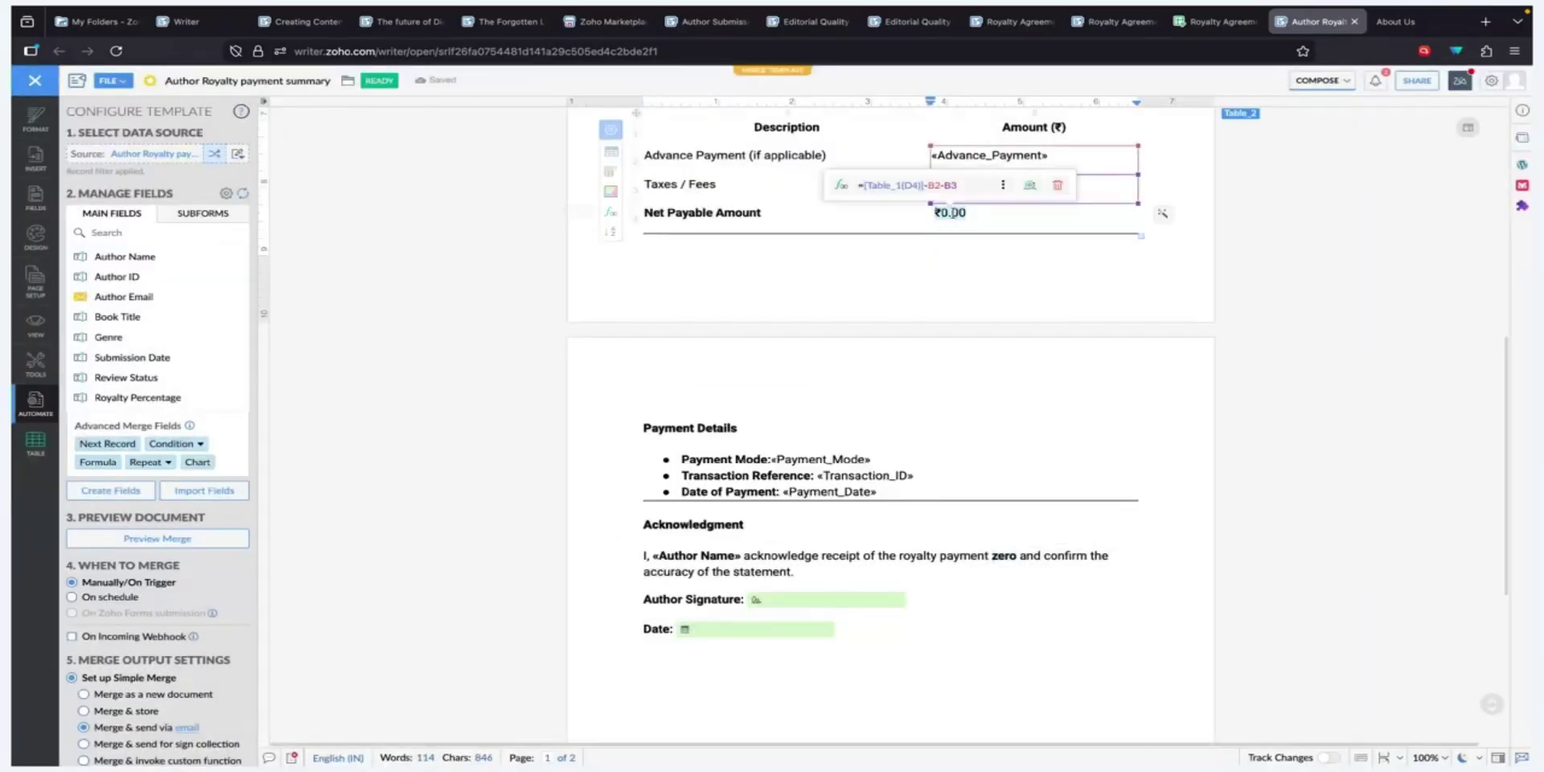
{"action": "left_click", "coordinate": [998, 561]}
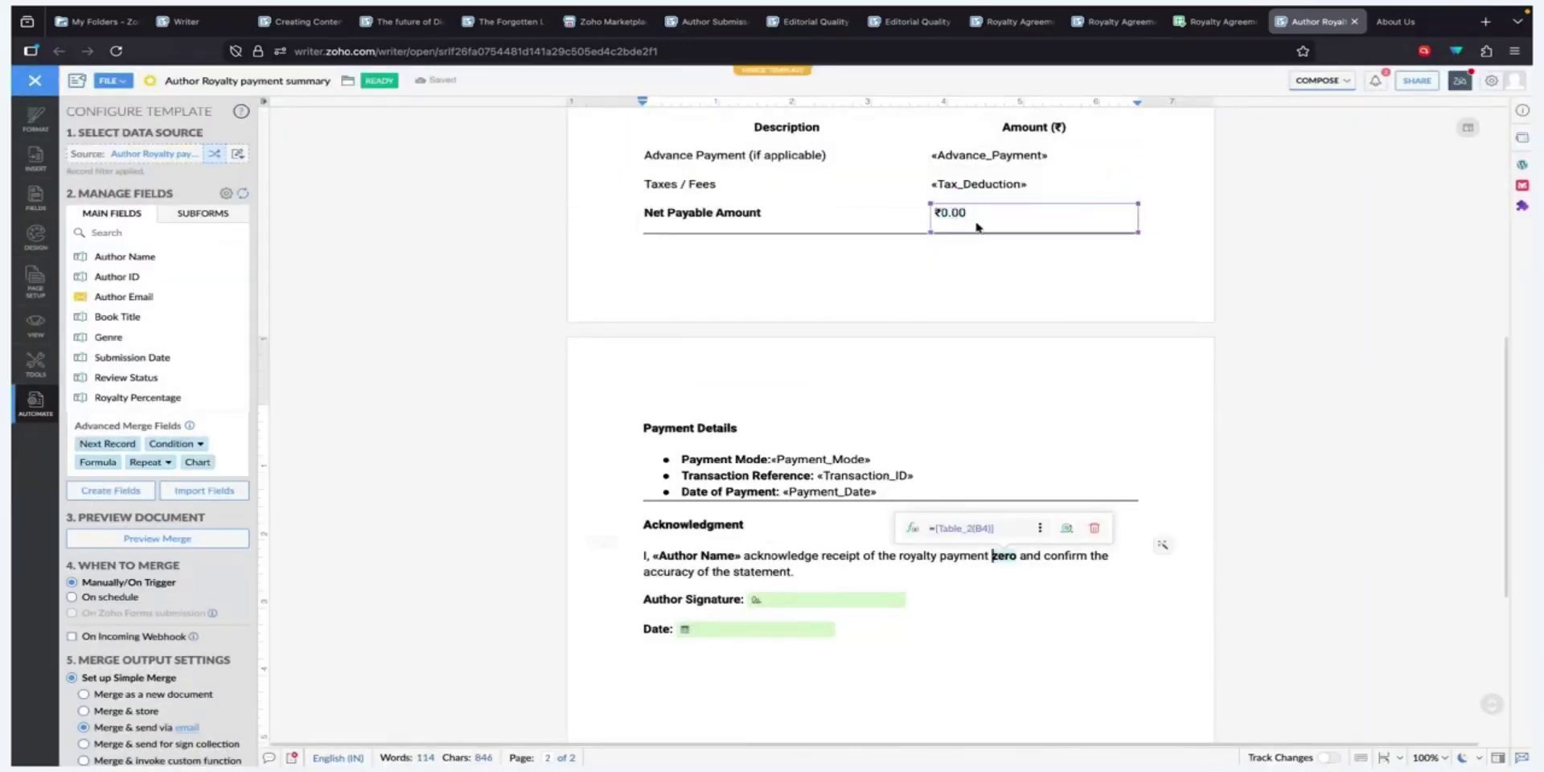
{"action": "left_click", "coordinate": [940, 213]}
{"action": "left_click", "coordinate": [1003, 185]}
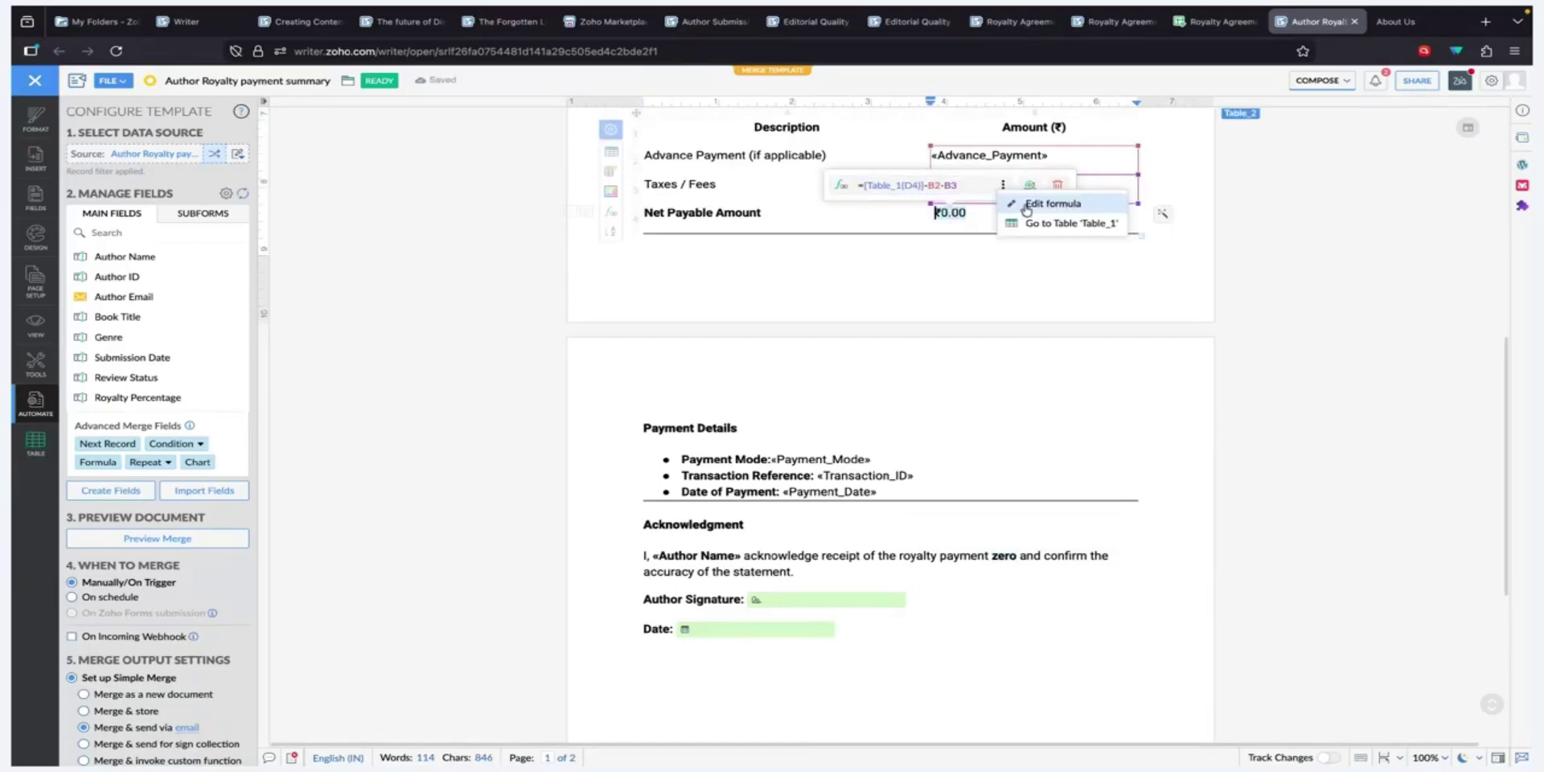
{"action": "left_click", "coordinate": [1037, 204]}
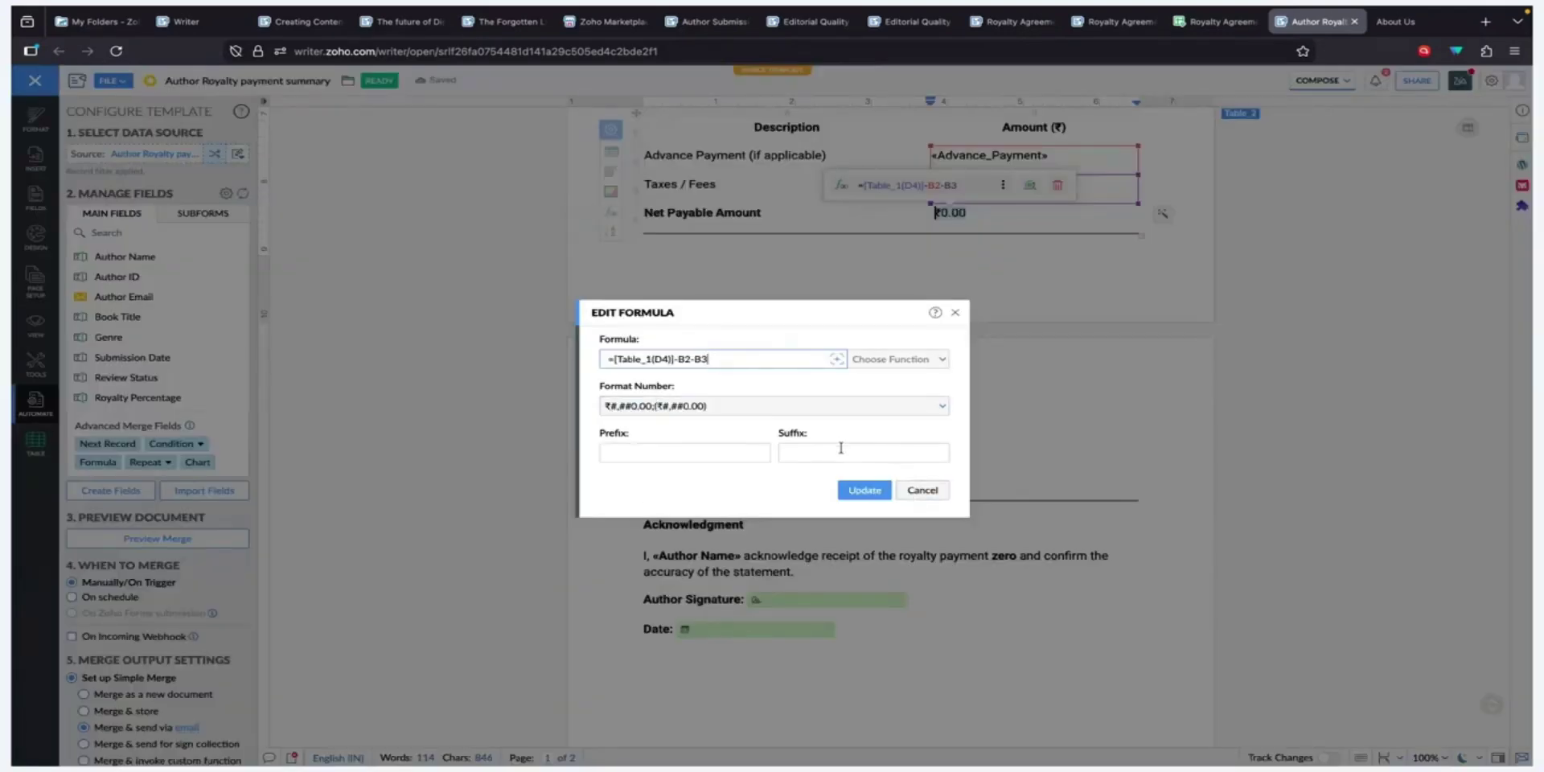
{"action": "left_click", "coordinate": [922, 491]}
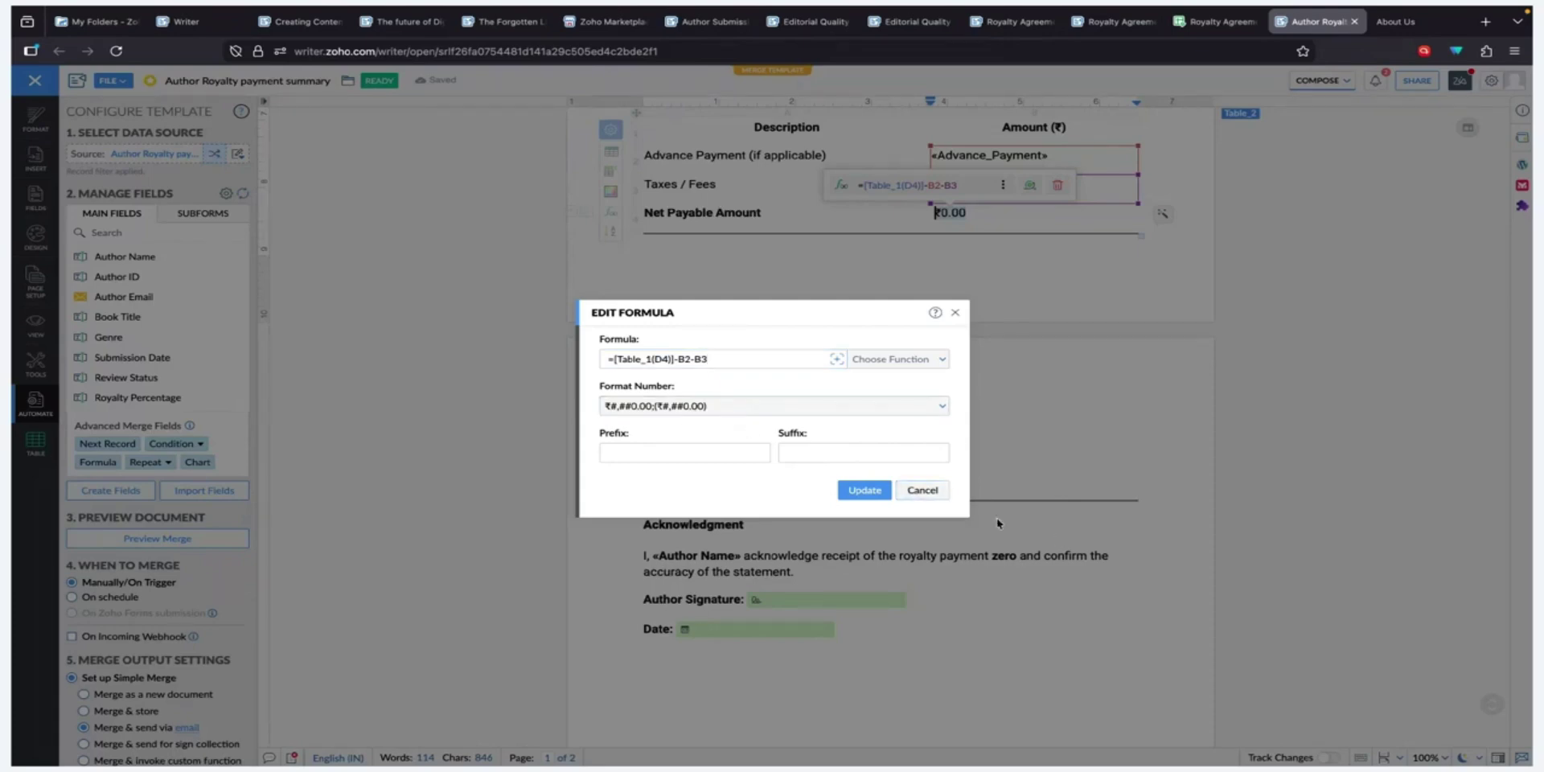
{"action": "left_click", "coordinate": [922, 491]}
Start the merge to review the email delivery settings for the merged document, and cancel without sending.
{"action": "scroll", "coordinate": [892, 614], "scroll_direction": "up", "scroll_amount": 10}
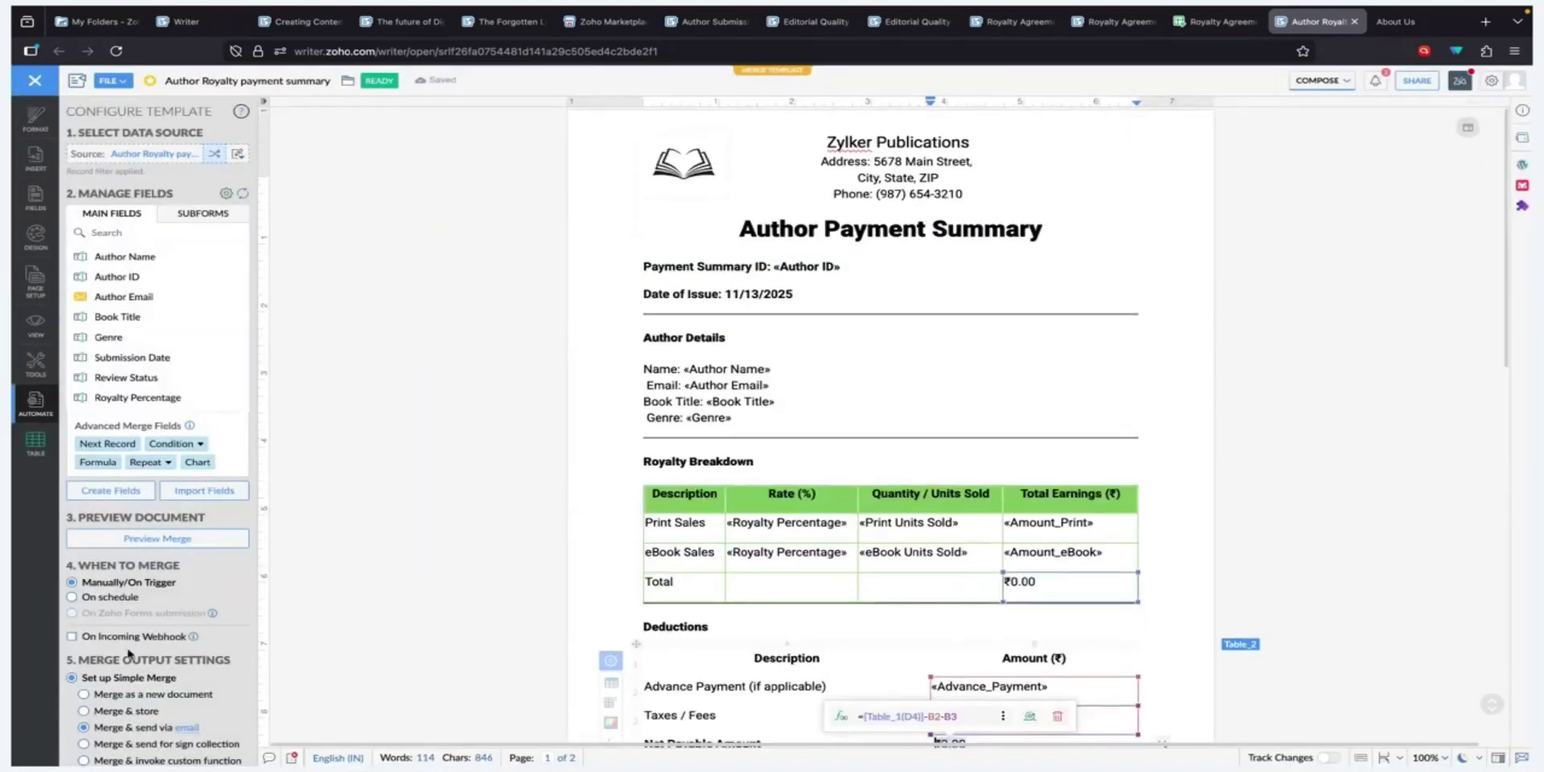
{"action": "scroll", "coordinate": [121, 650], "scroll_direction": "down", "scroll_amount": 3}
{"action": "scroll", "coordinate": [125, 653], "scroll_direction": "down", "scroll_amount": 3}
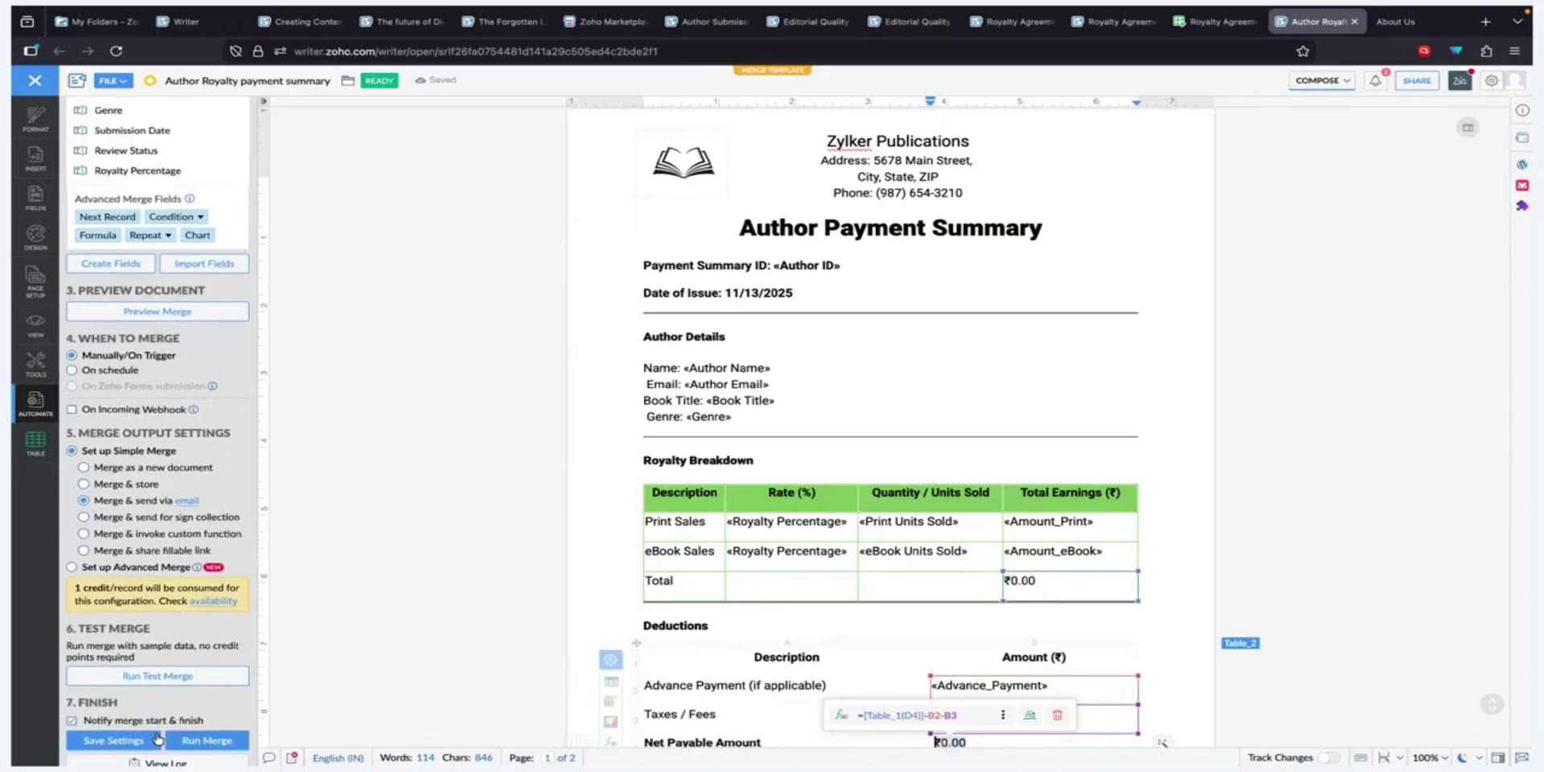
{"action": "left_click", "coordinate": [222, 741]}
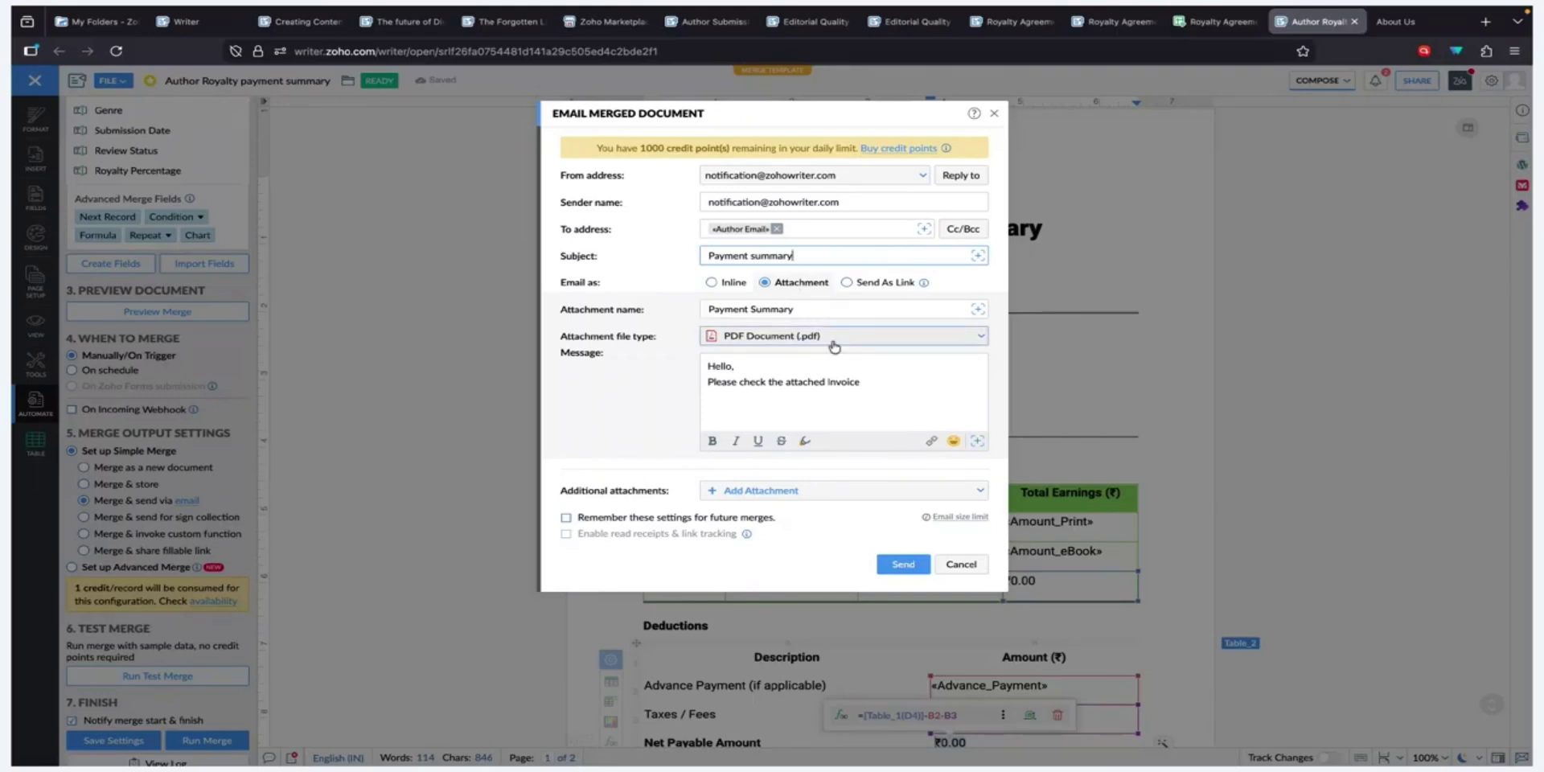
{"action": "left_click", "coordinate": [968, 563]}
{"action": "scroll", "coordinate": [223, 354], "scroll_direction": "up", "scroll_amount": 3}
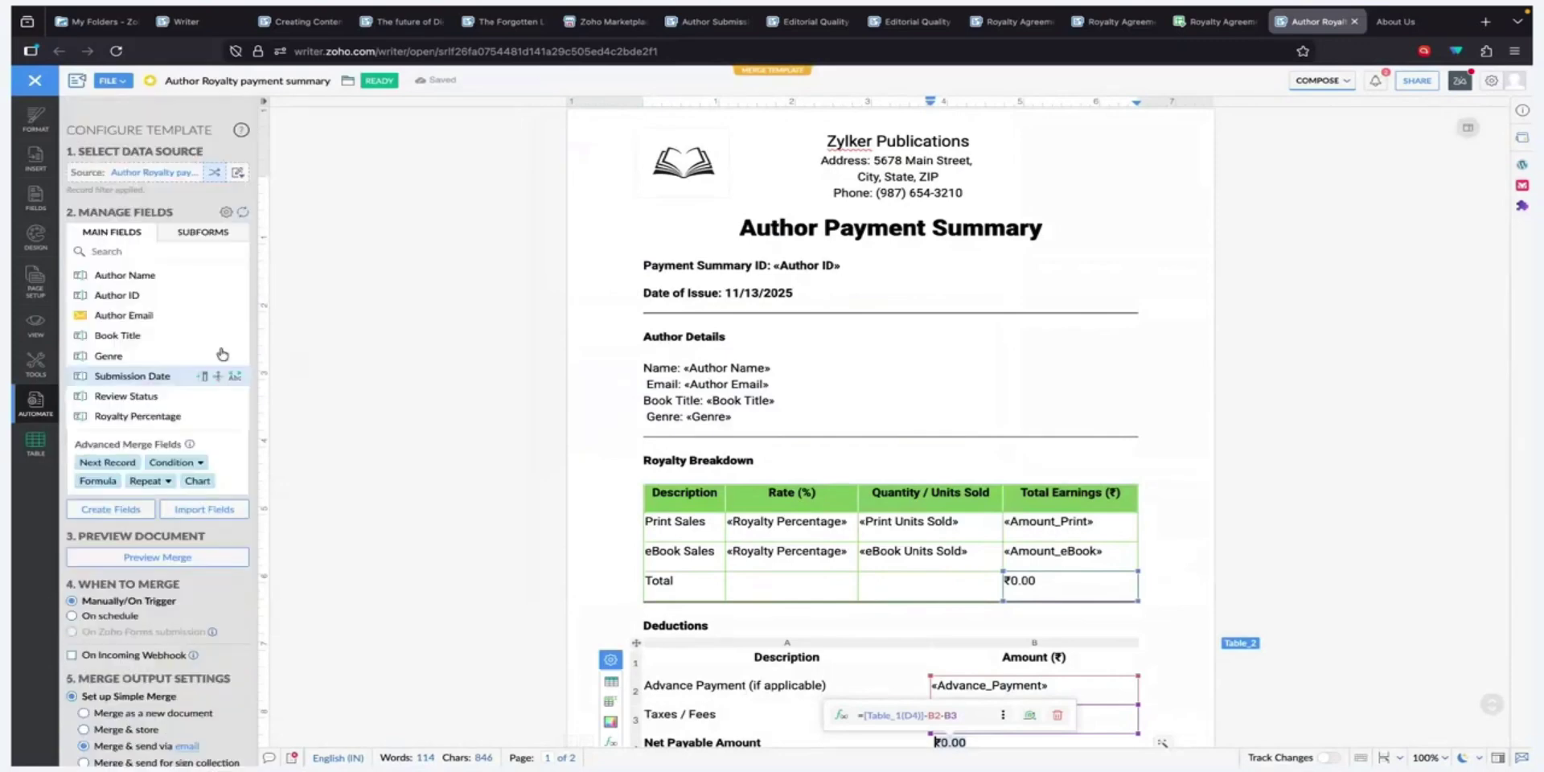
{"action": "scroll", "coordinate": [223, 354], "scroll_direction": "down", "scroll_amount": 1}
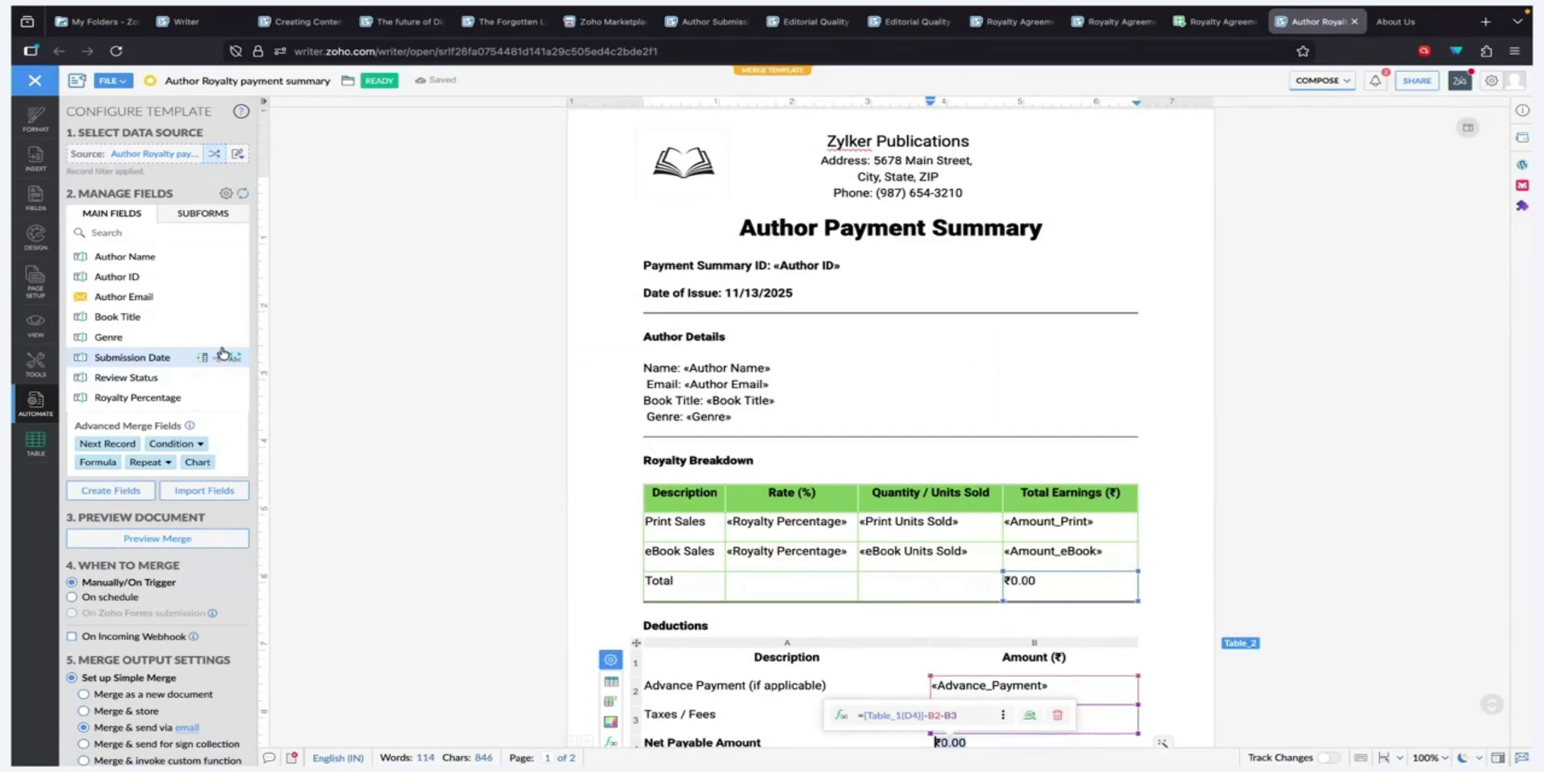
{"action": "key", "text": "ctrl+Right"}
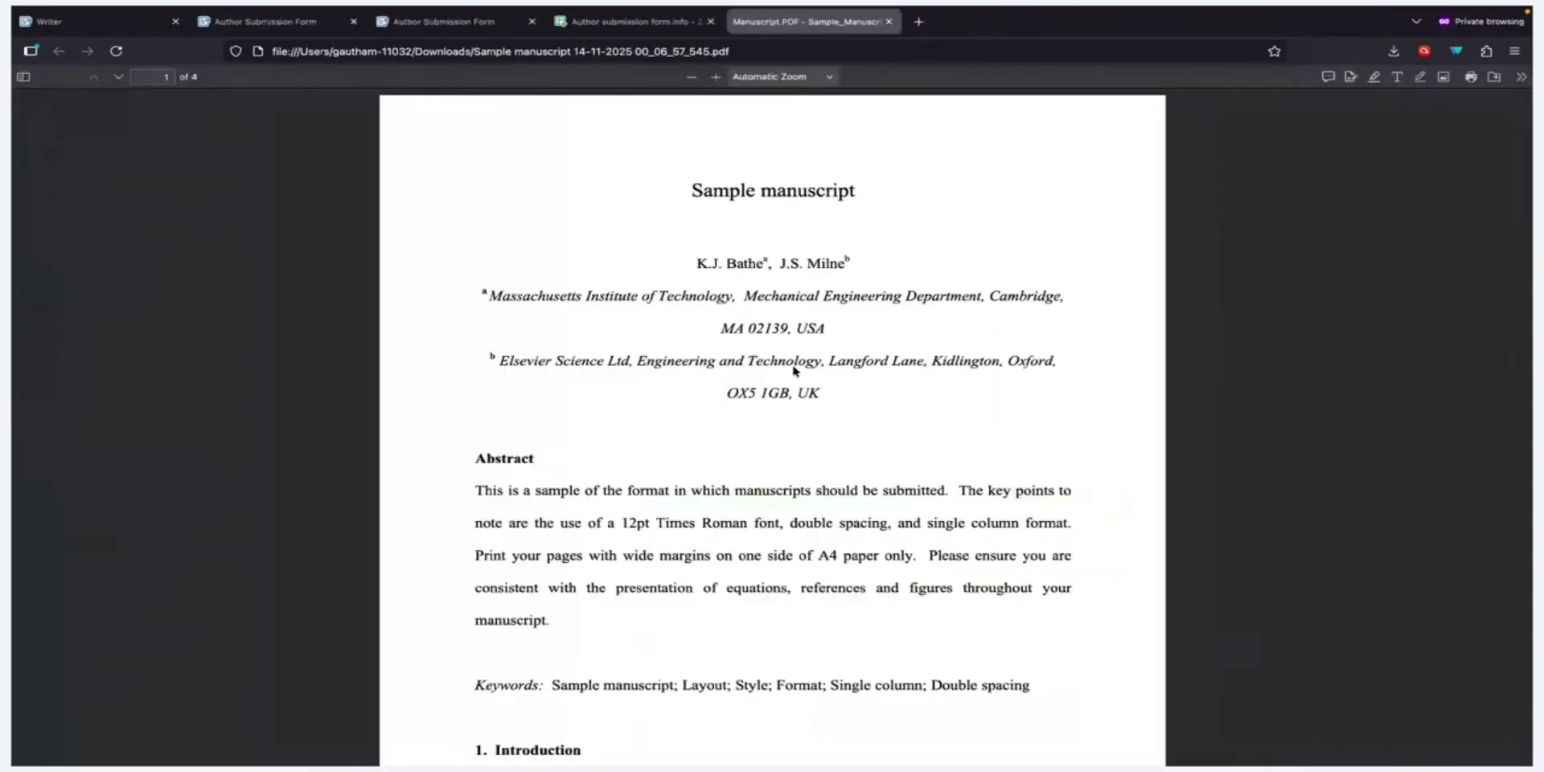
{"action": "key", "text": "ctrl+Right"}
{"action": "key", "text": "ctrl+Right"}
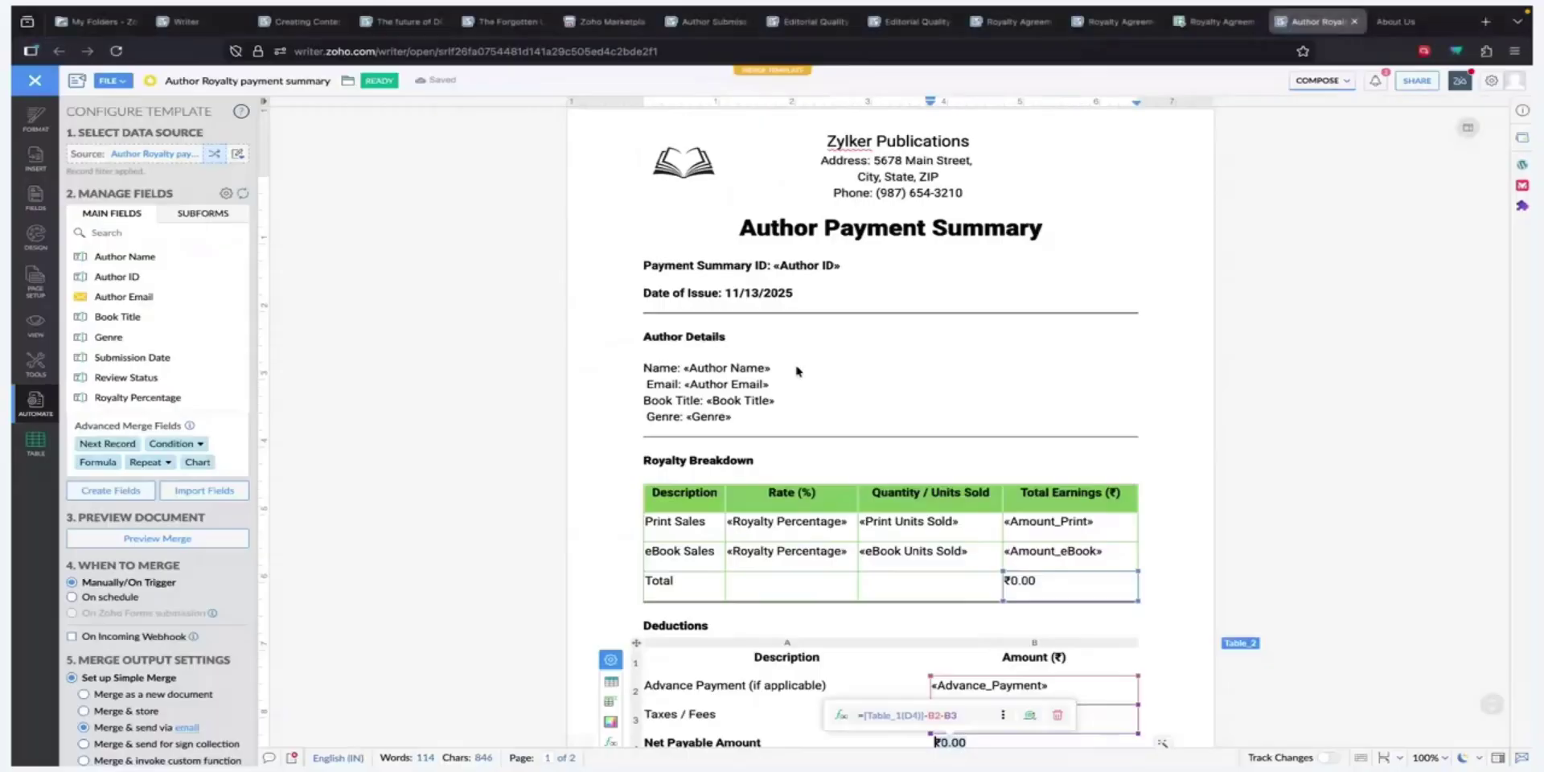